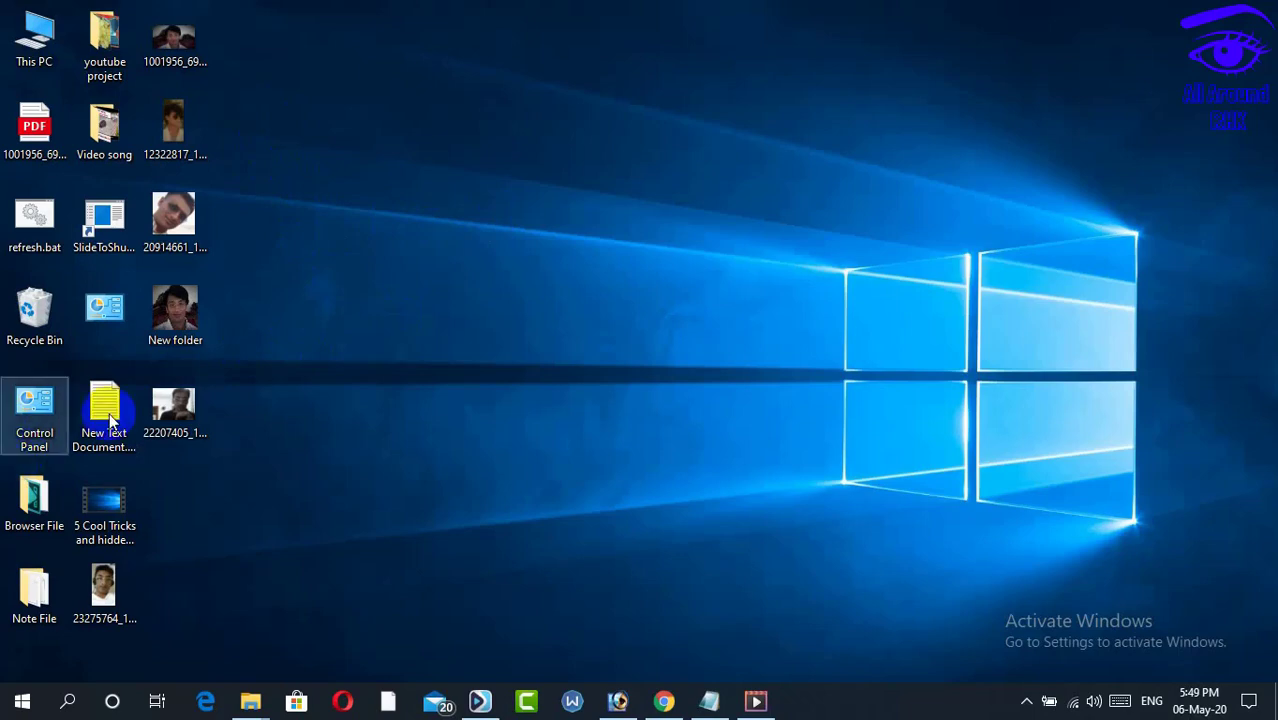
click(201, 431)
click(173, 318)
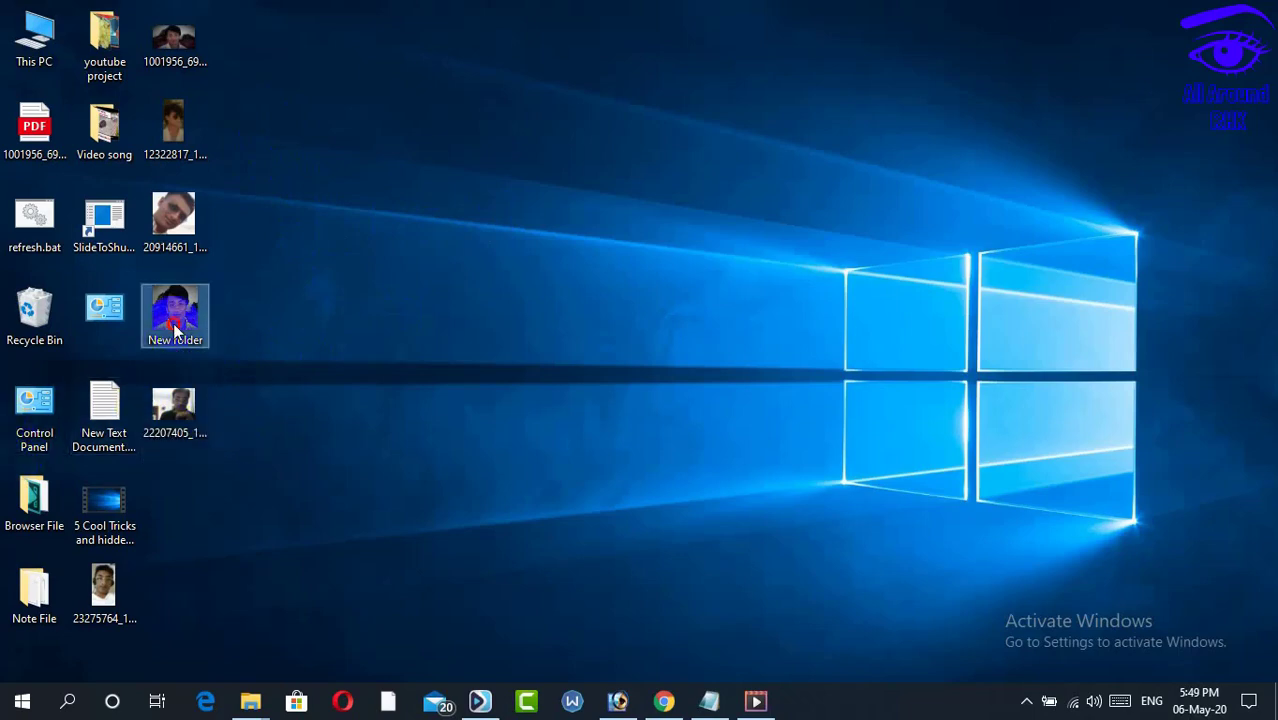
click(172, 240)
click(188, 135)
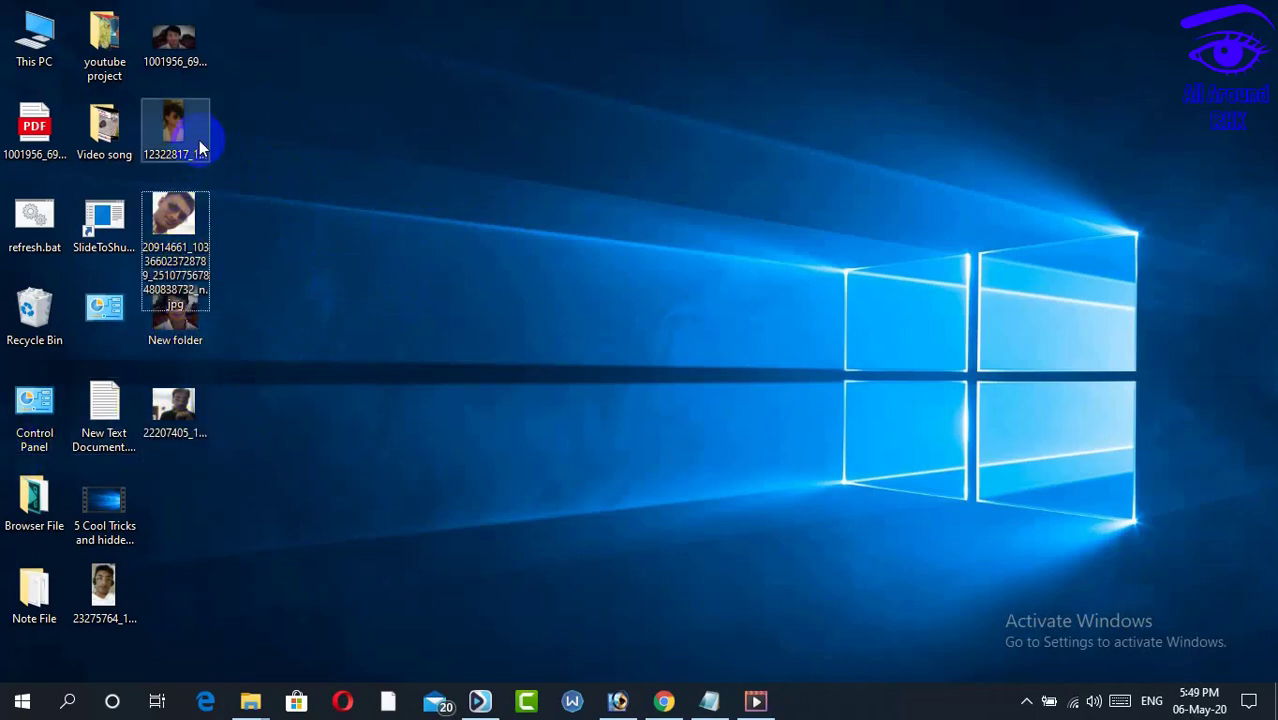
click(209, 59)
click(340, 124)
right_click(340, 124)
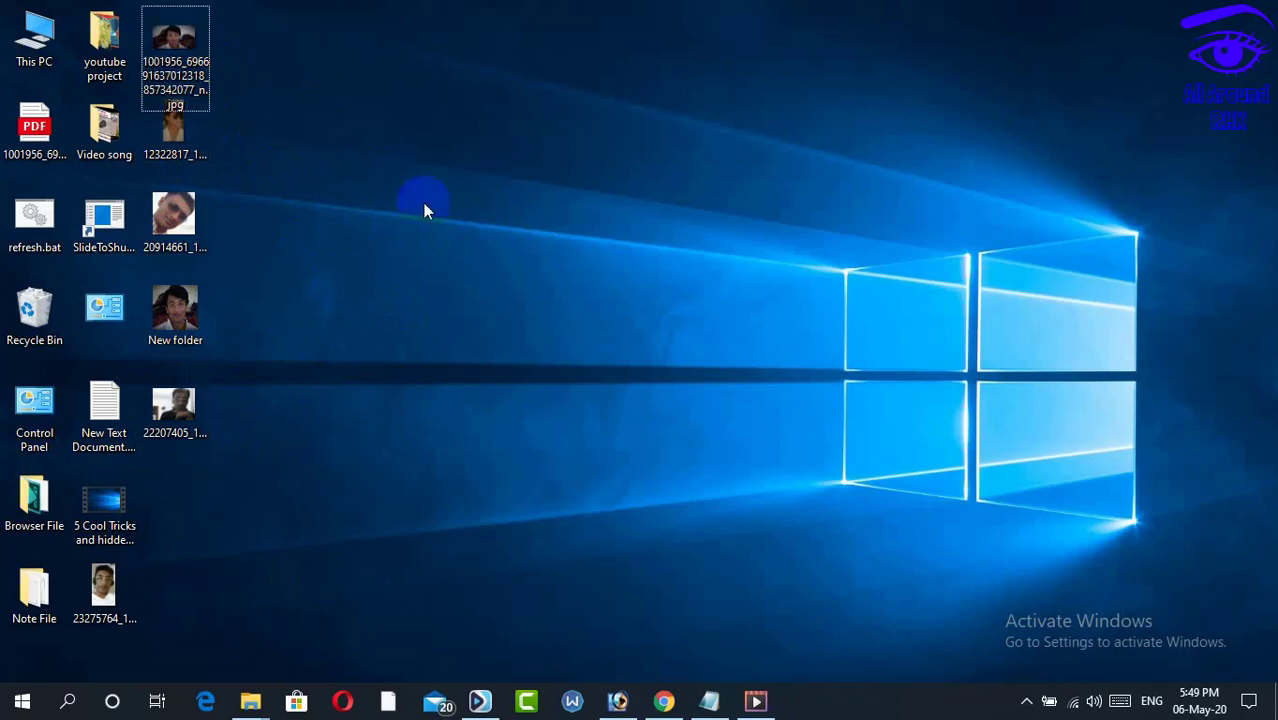
click(415, 179)
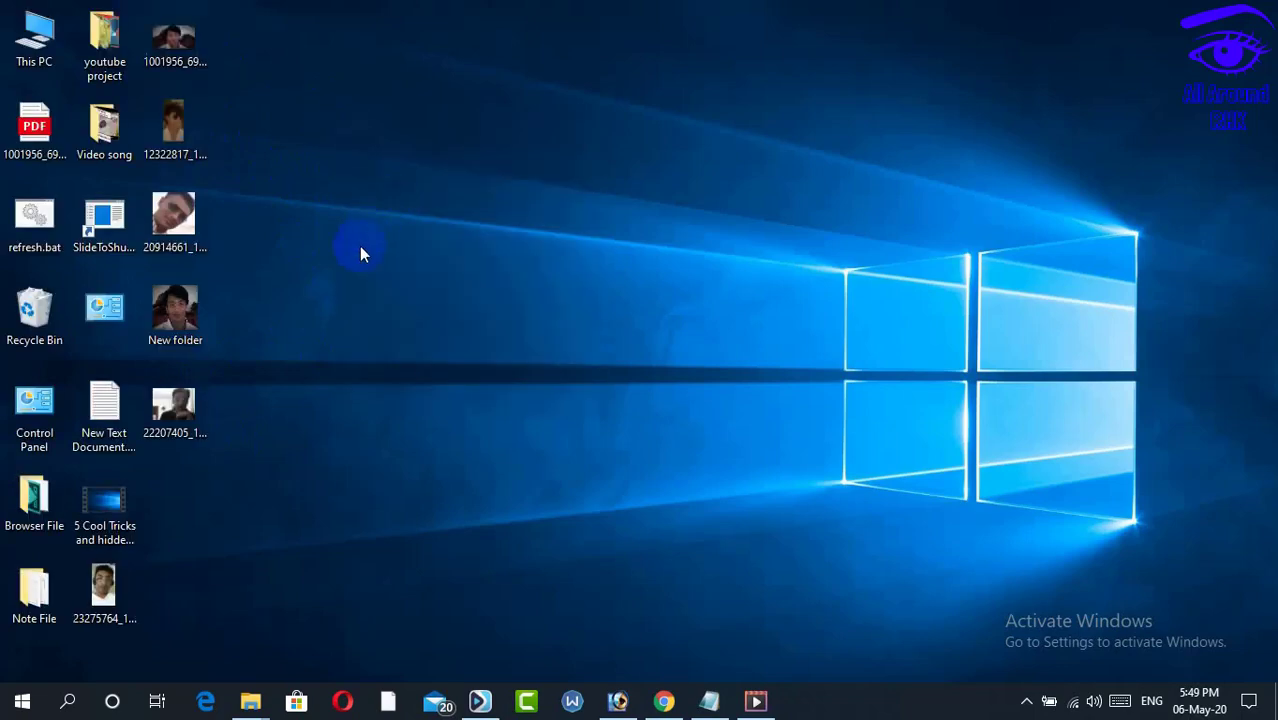
Open the desktop's New folder with the photo icon to view its contents, close it and refresh the desktop
click(165, 326)
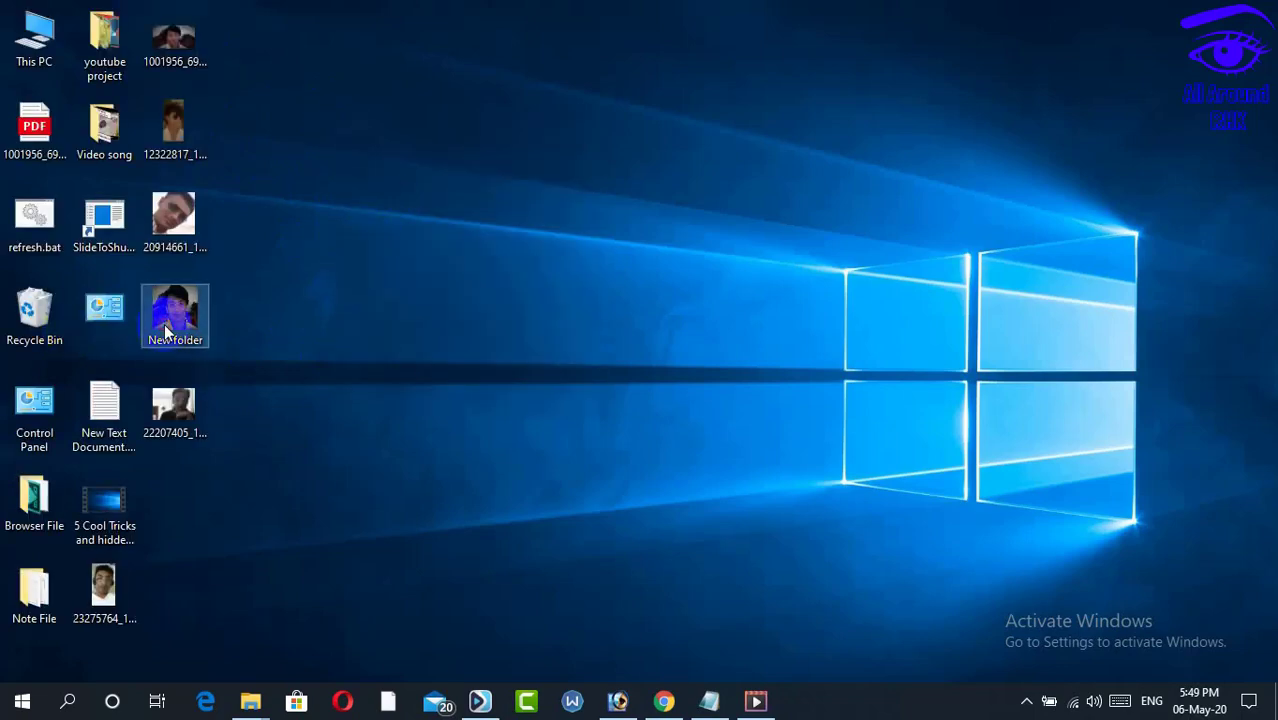
double_click(164, 323)
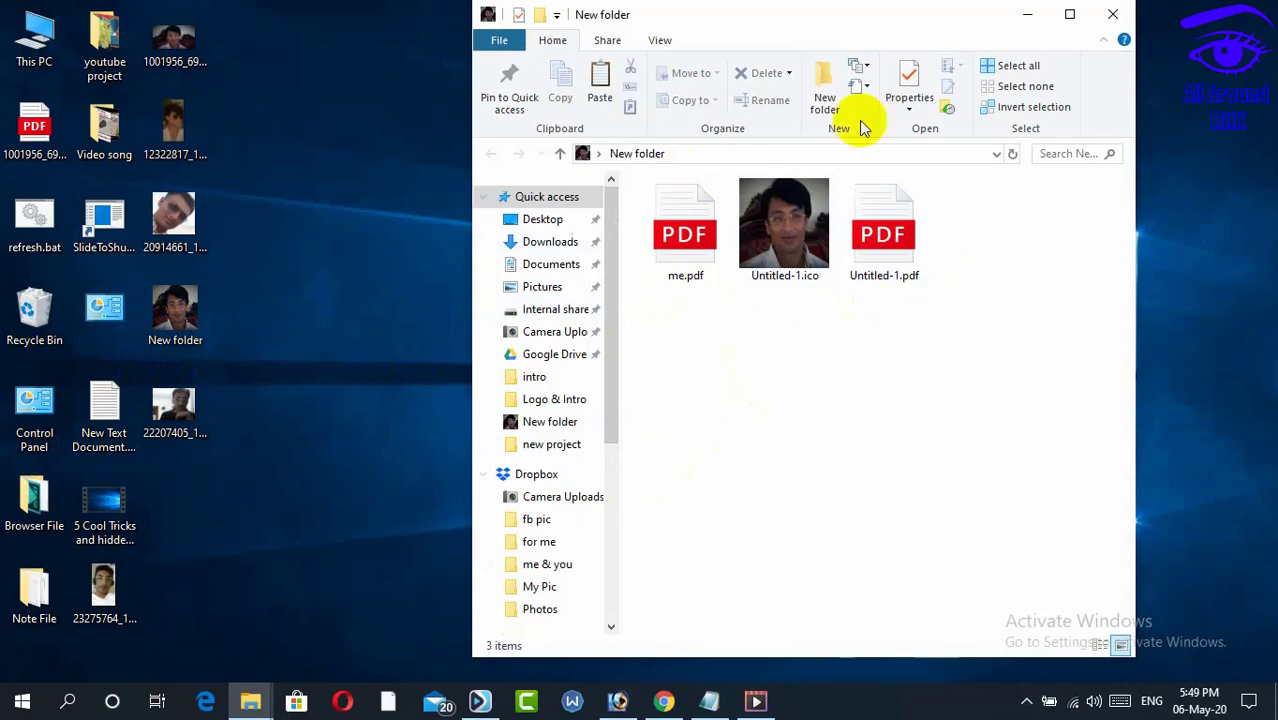
click(1112, 14)
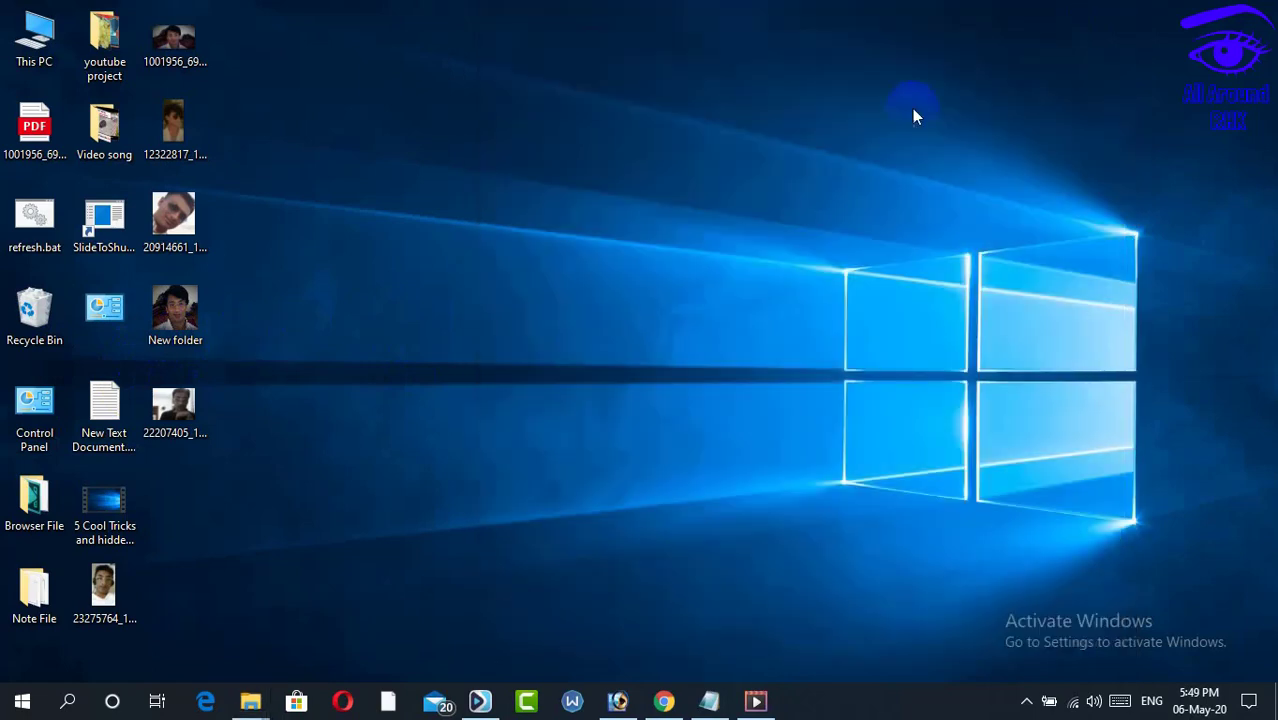
right_click(541, 268)
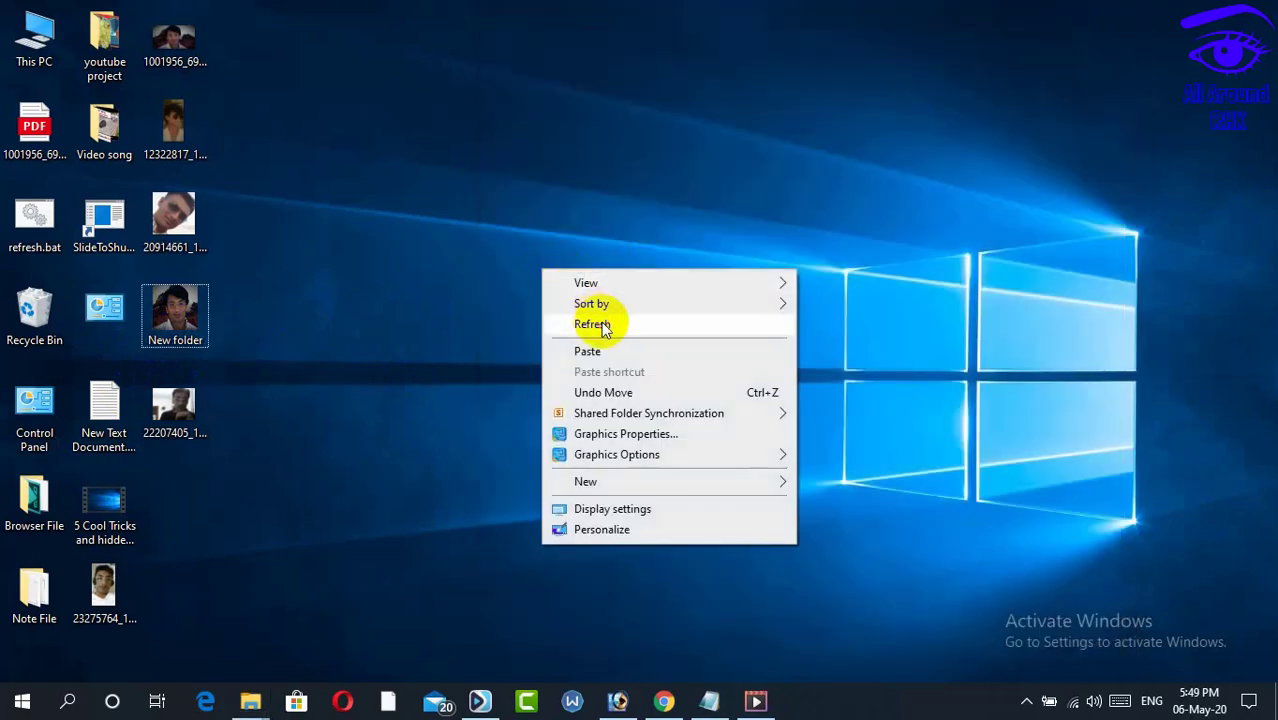
click(604, 328)
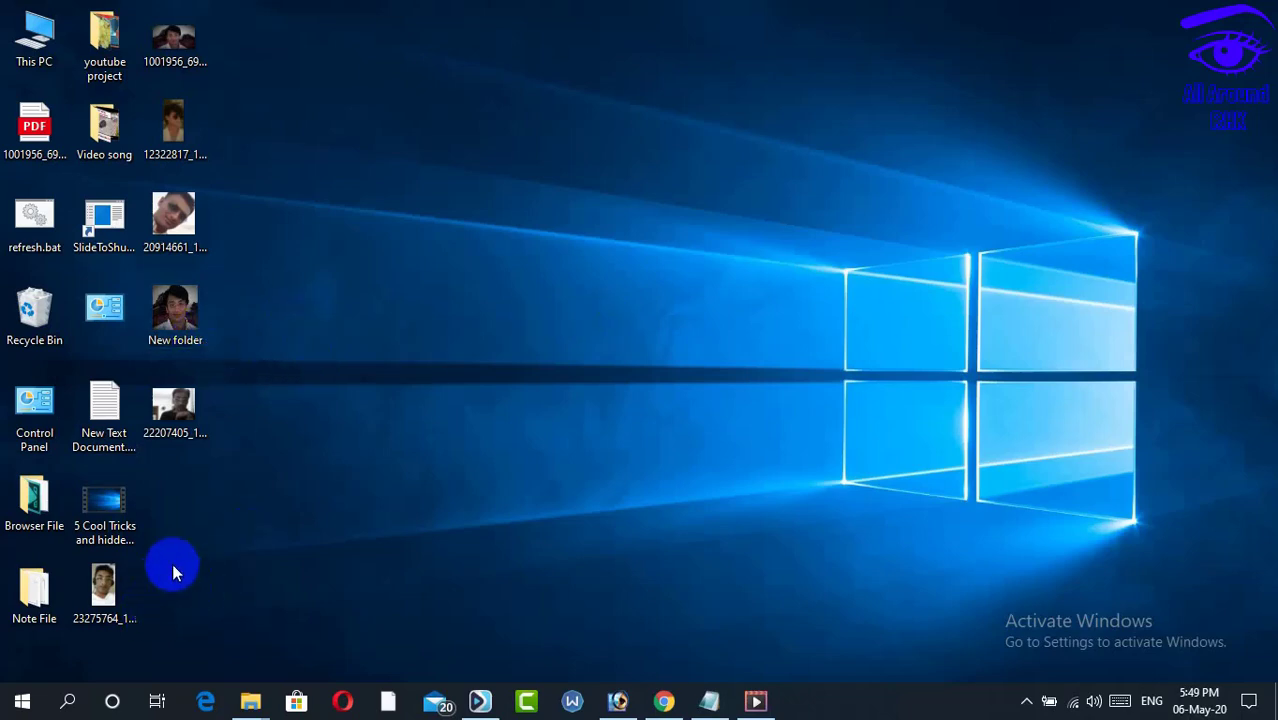
Look through the built-in icons offered for customizing the Video song folder, leaving its icon as is
double_click(116, 148)
right_click(116, 148)
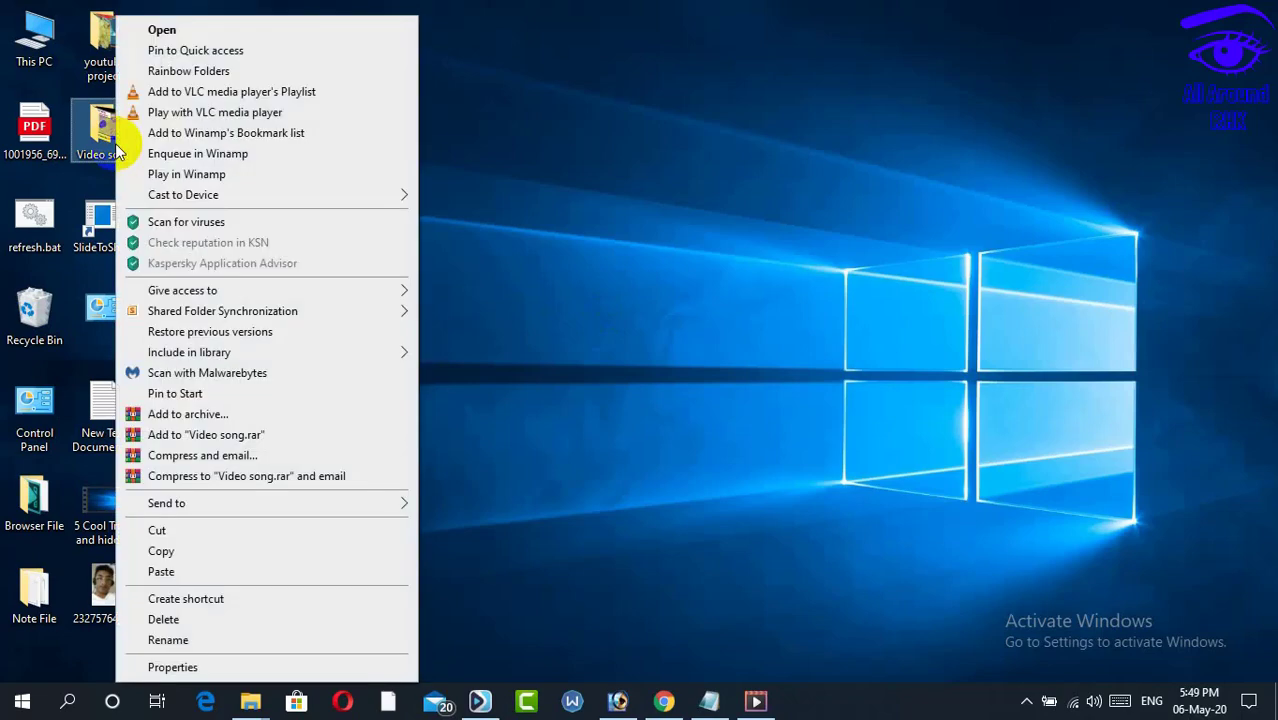
click(173, 667)
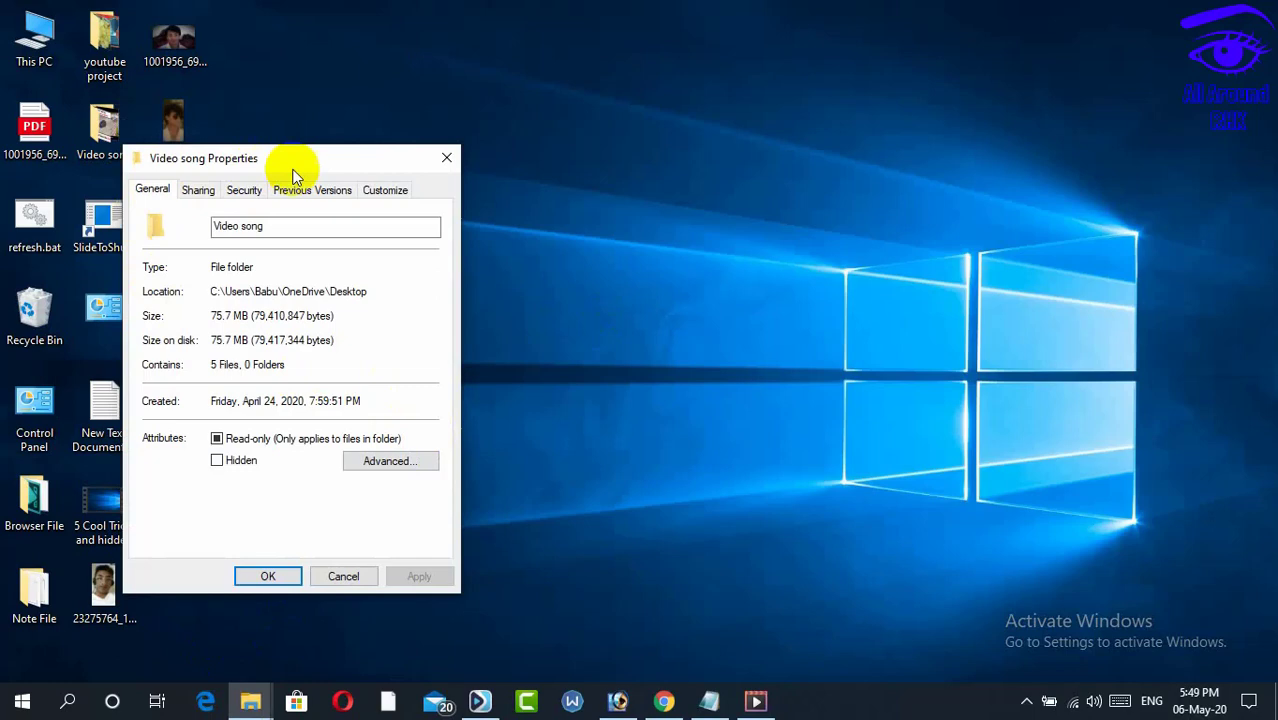
click(383, 190)
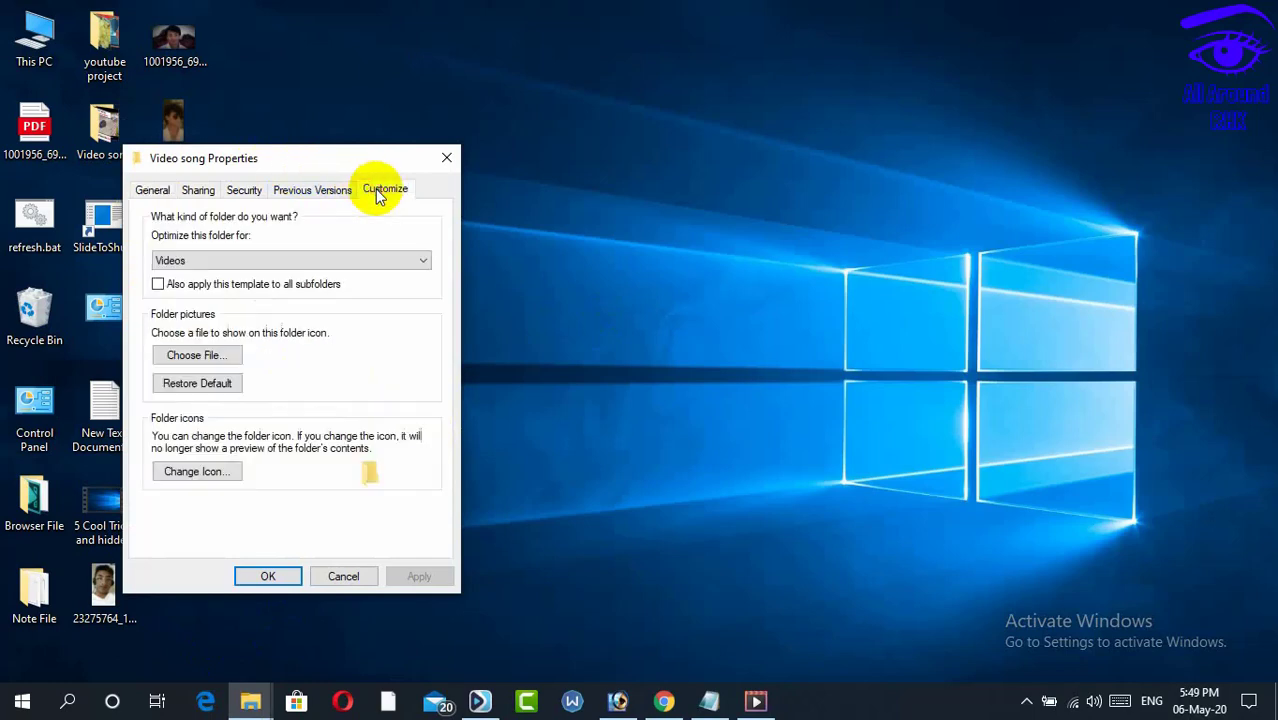
click(192, 471)
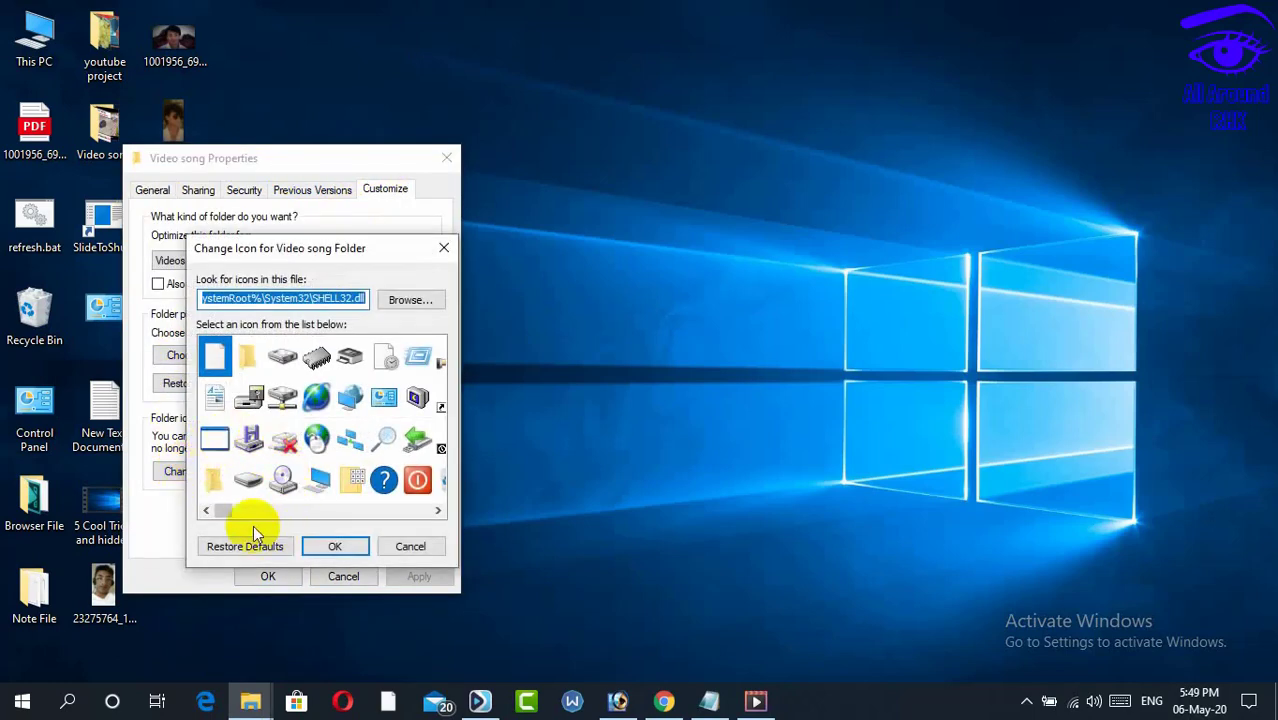
drag(226, 516, 405, 522)
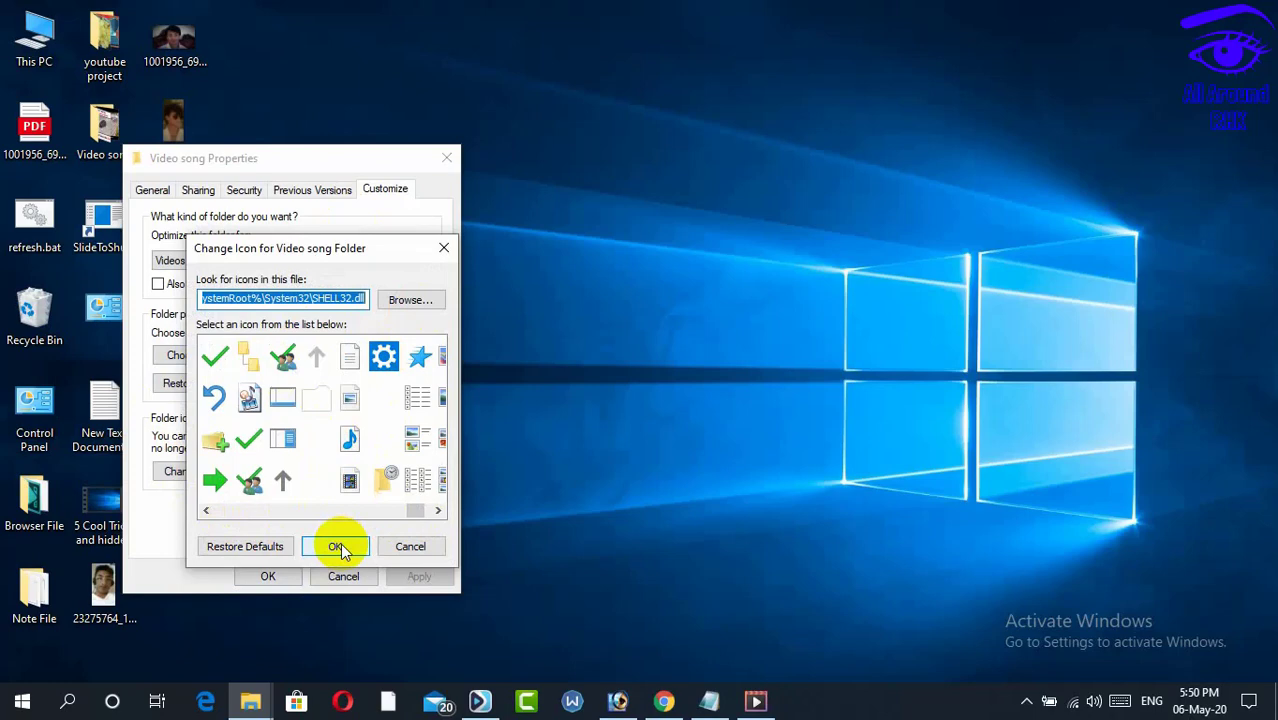
click(405, 547)
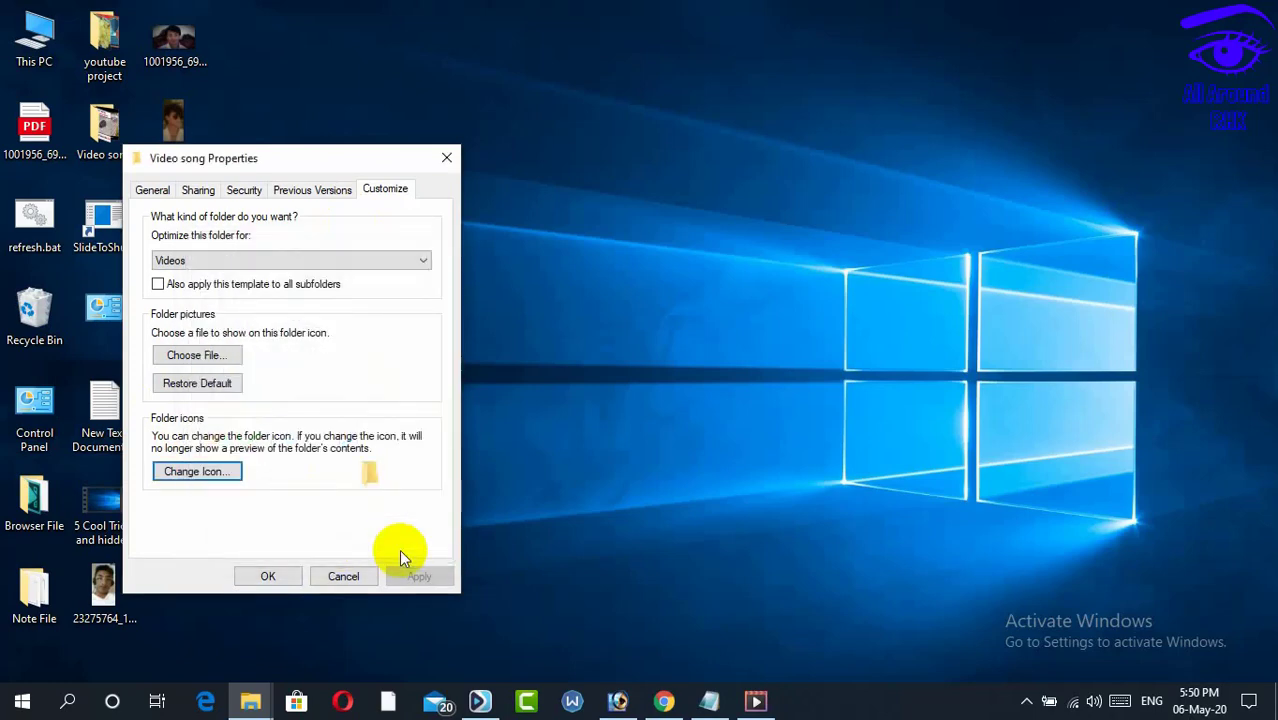
click(356, 574)
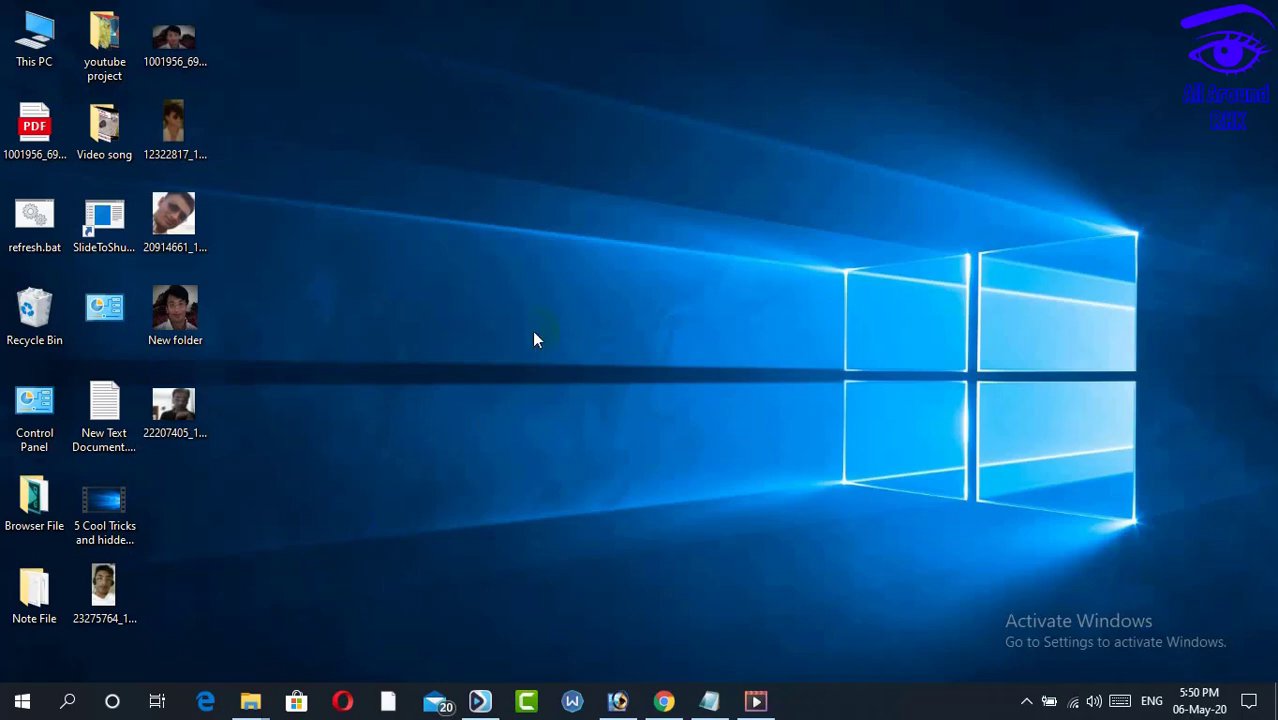
right_click(402, 87)
click(441, 146)
right_click(433, 335)
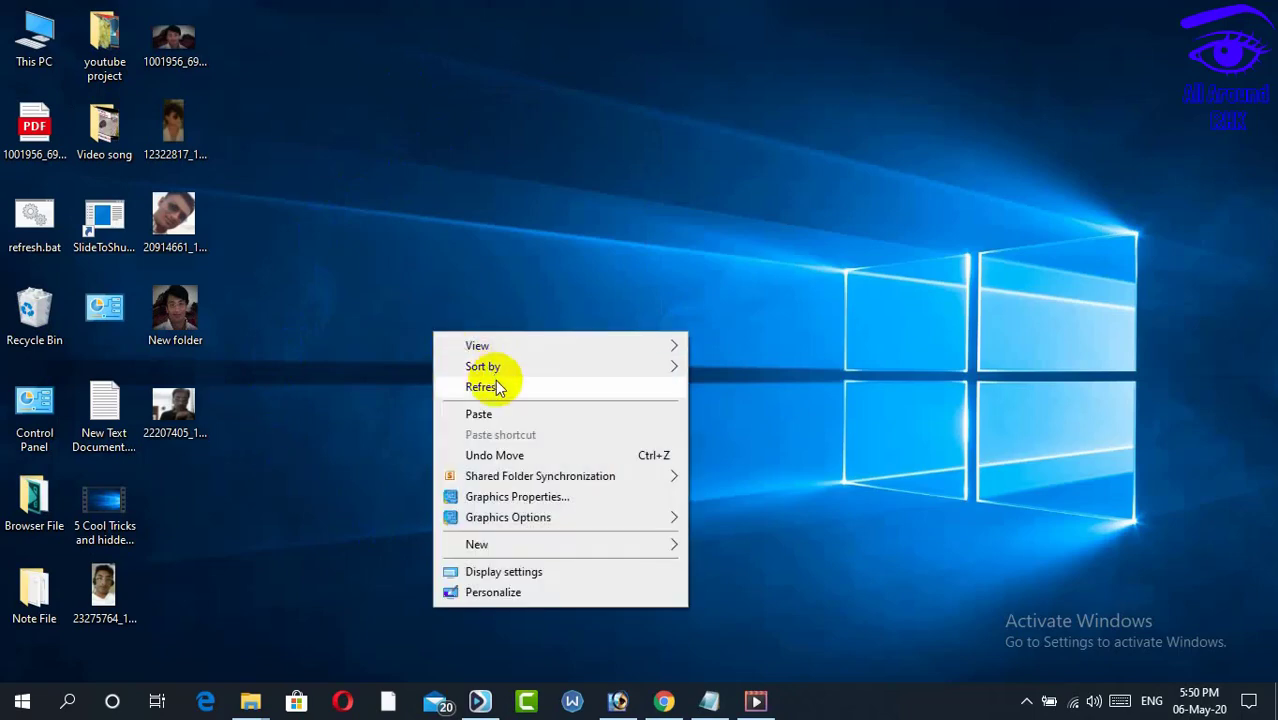
click(490, 387)
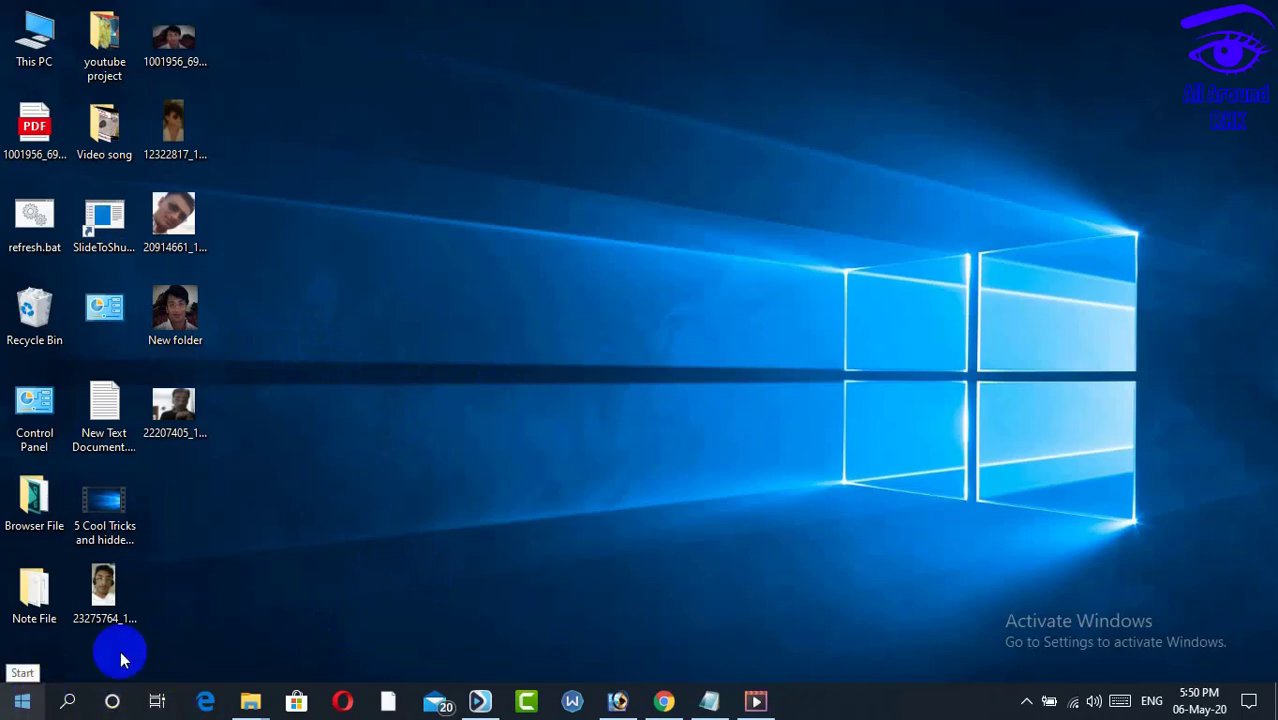
mouse_move(615, 702)
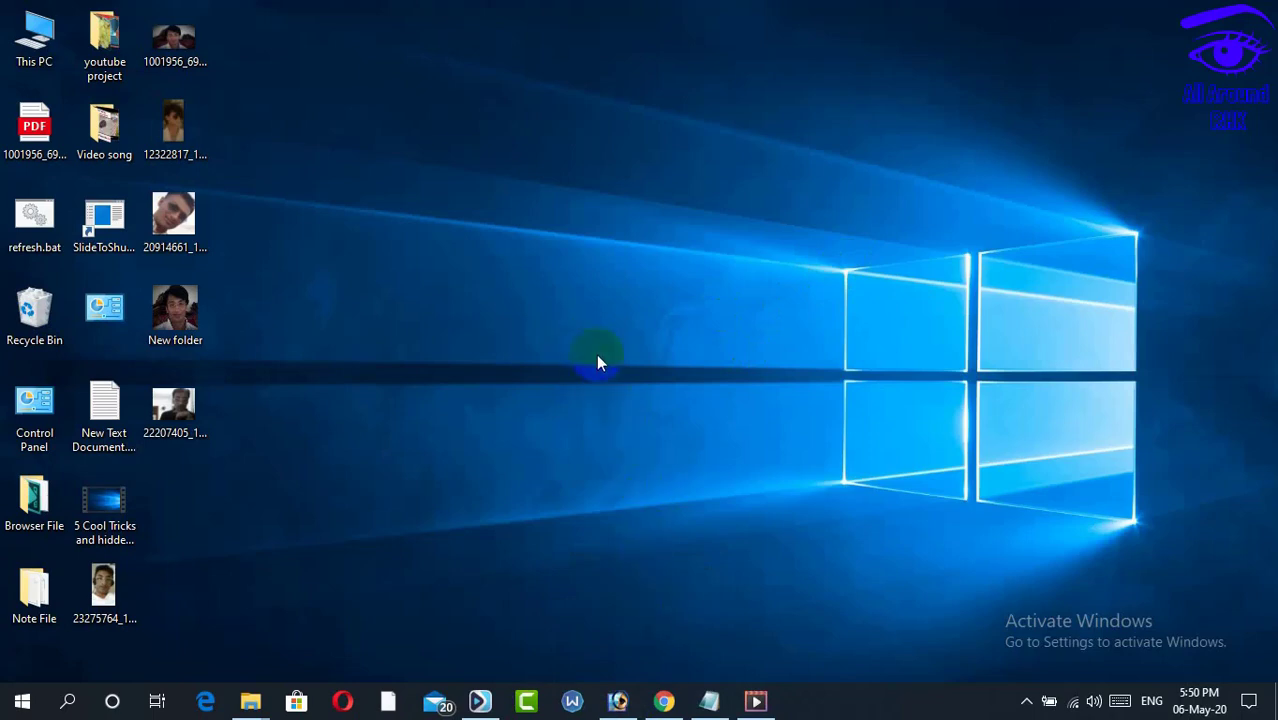
Switch to Chrome, replace the finished conversion tab with the bookmarked image.online-convert.com page, and minimize the browser
click(665, 702)
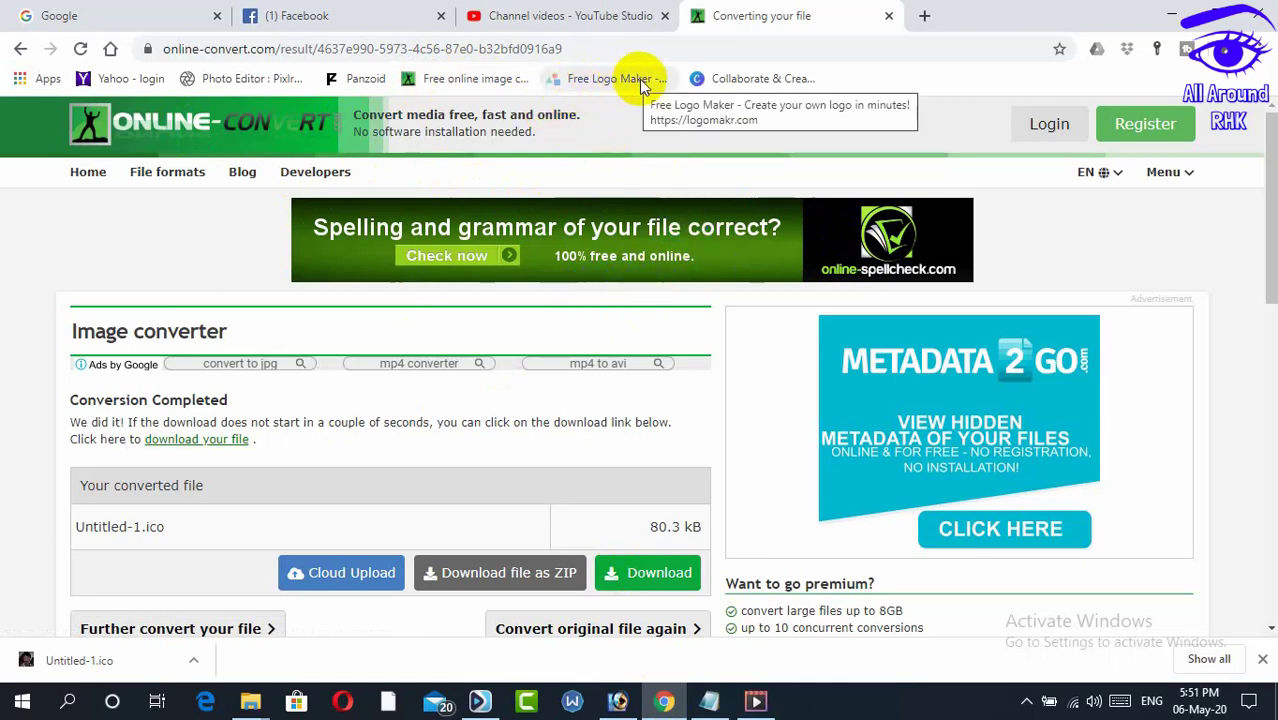
click(888, 16)
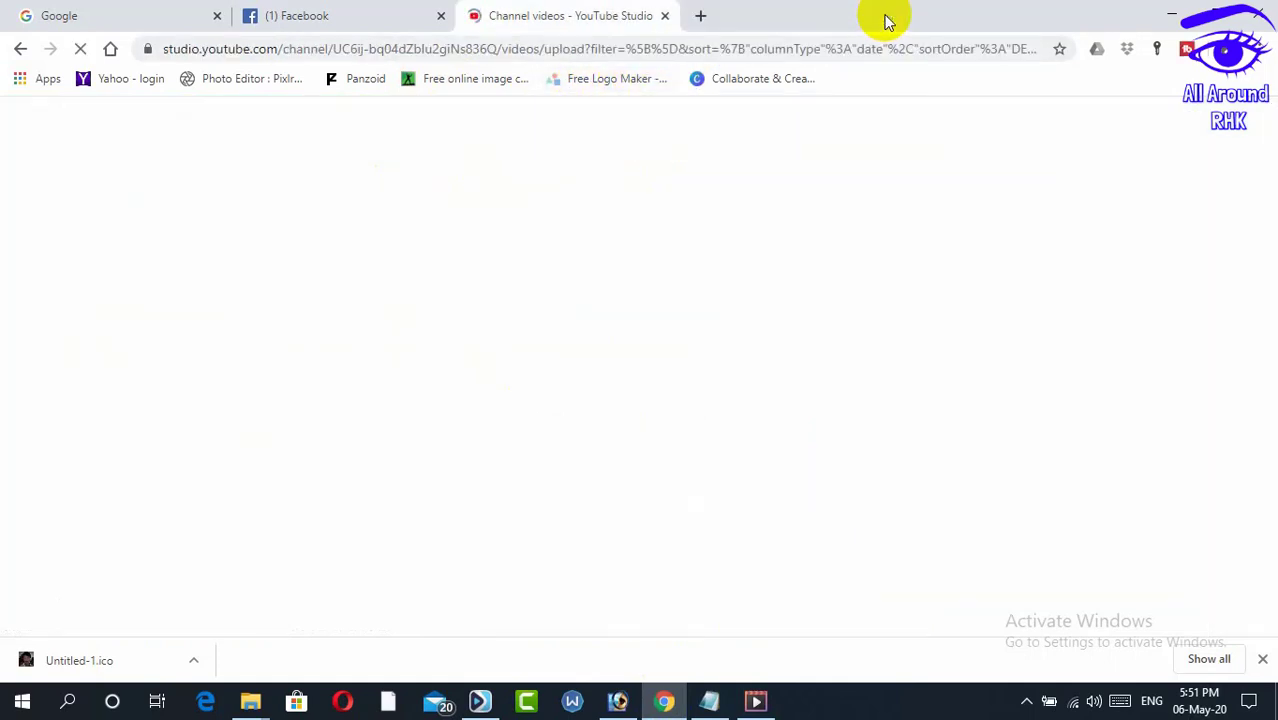
click(701, 17)
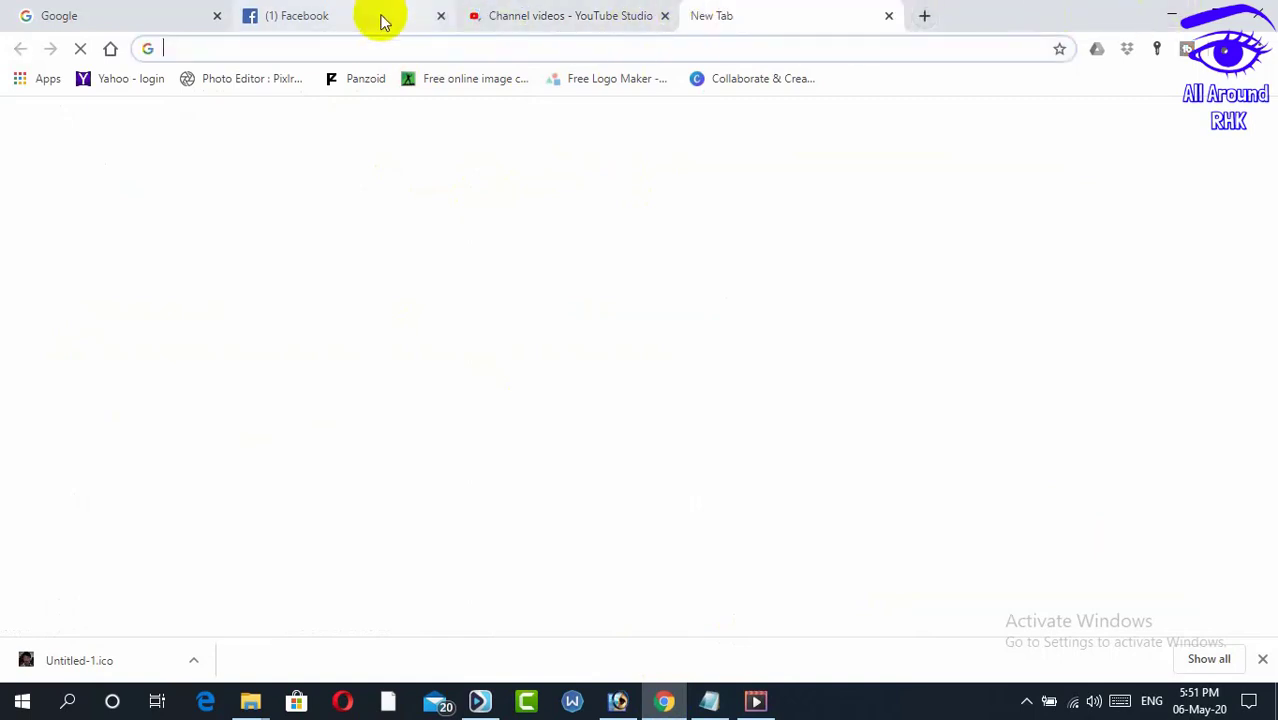
click(456, 80)
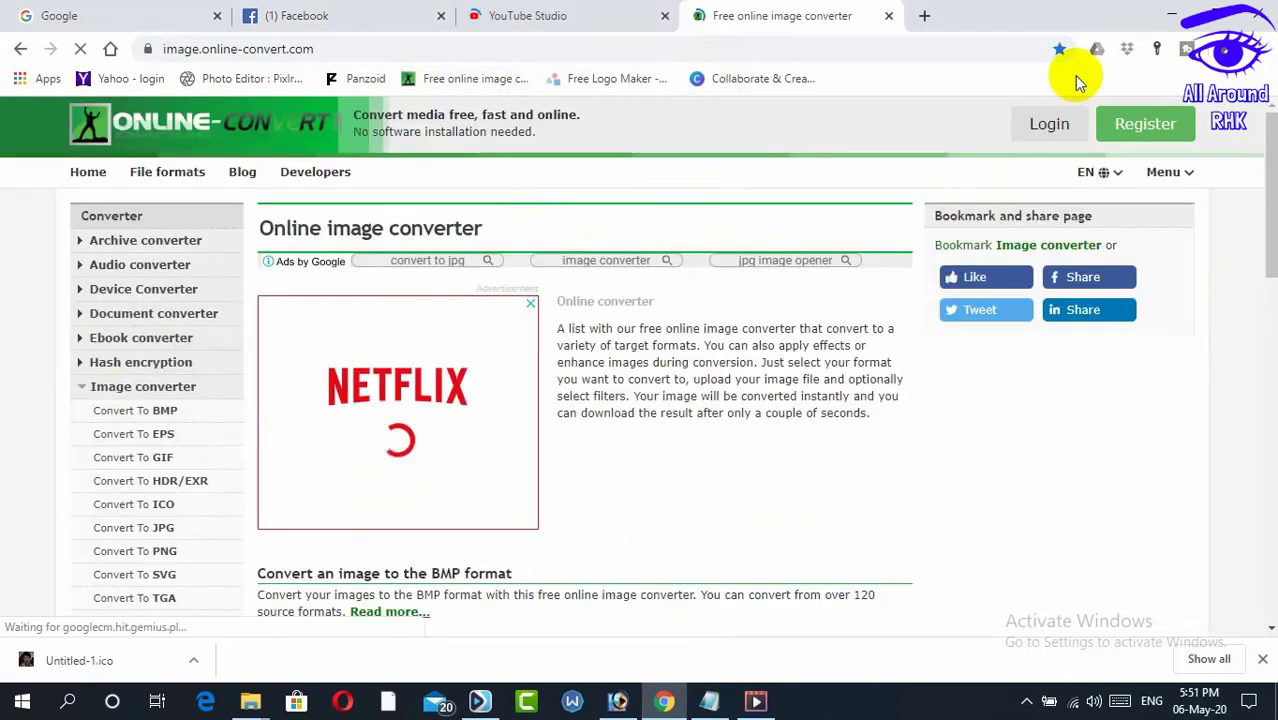
click(1166, 16)
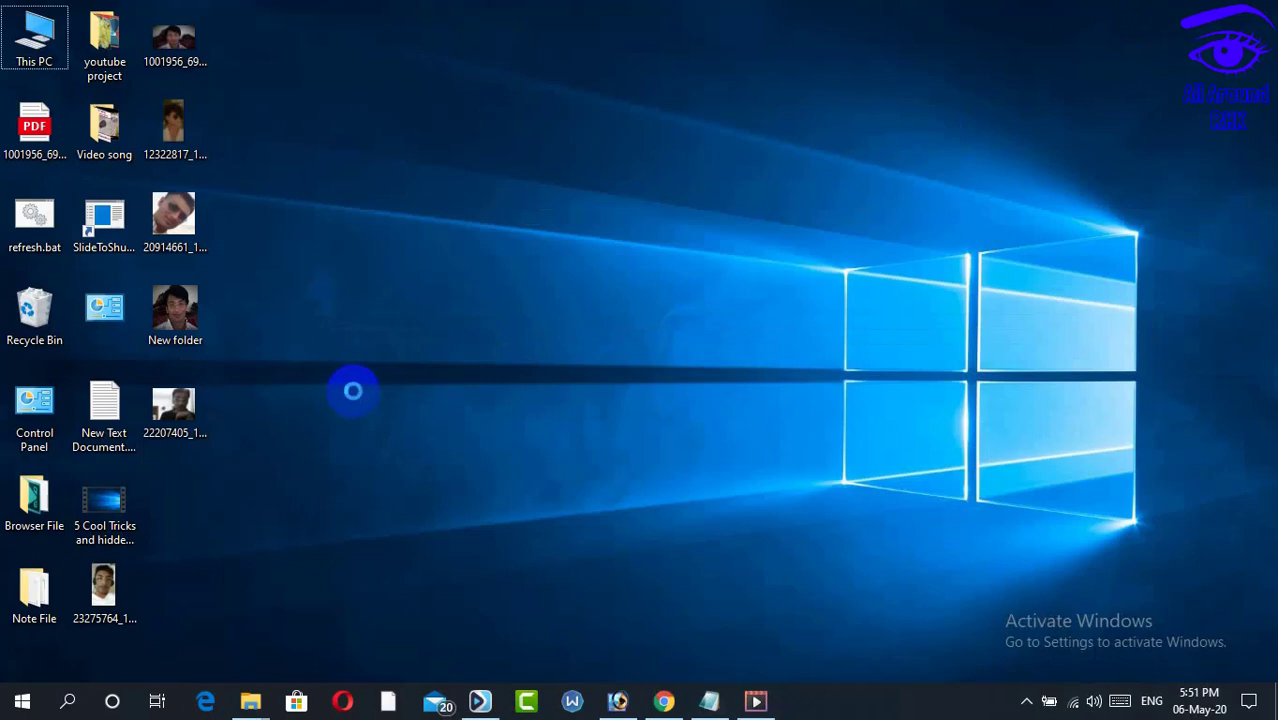
Create a new folder on the desktop, keeping its default name
right_click(356, 400)
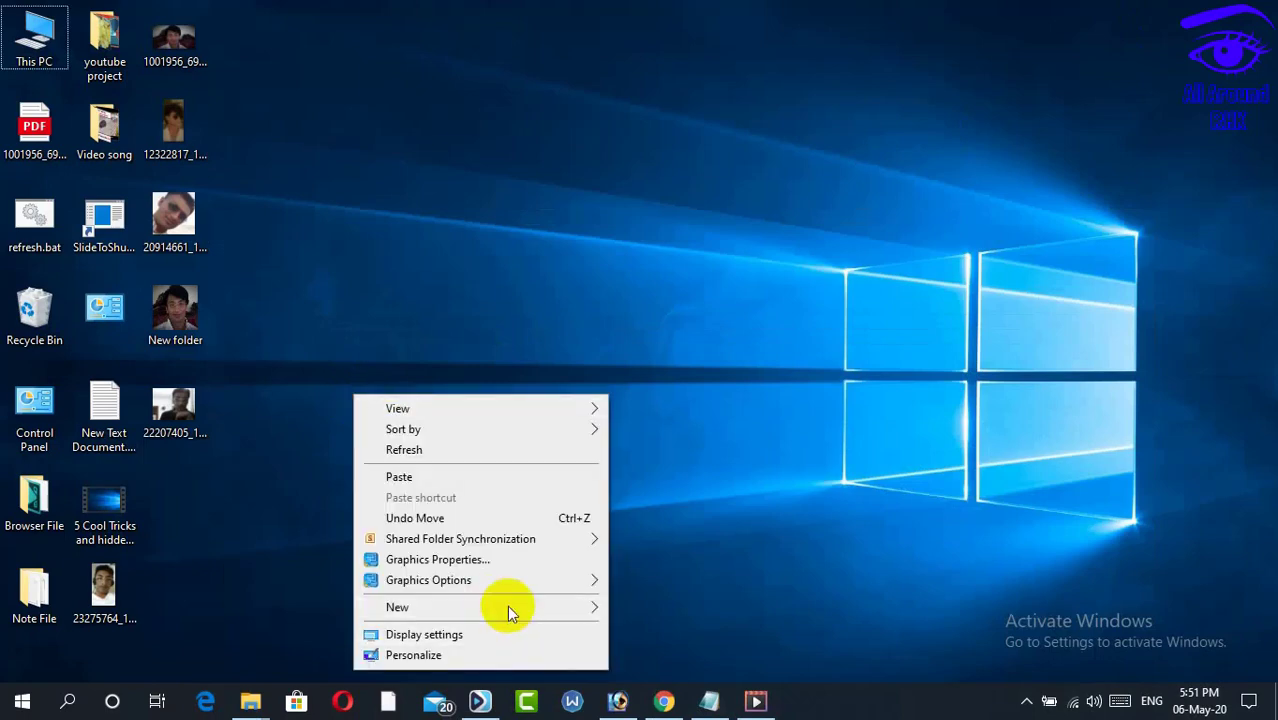
click(580, 607)
click(693, 372)
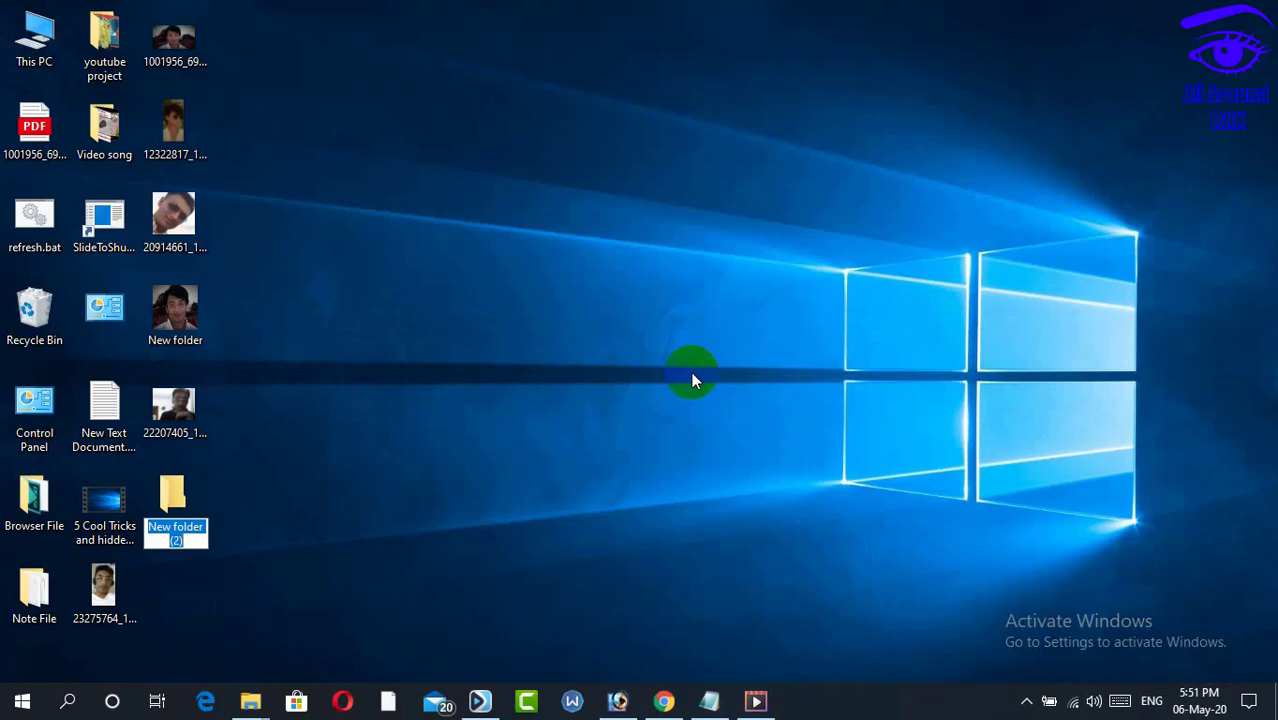
click(555, 492)
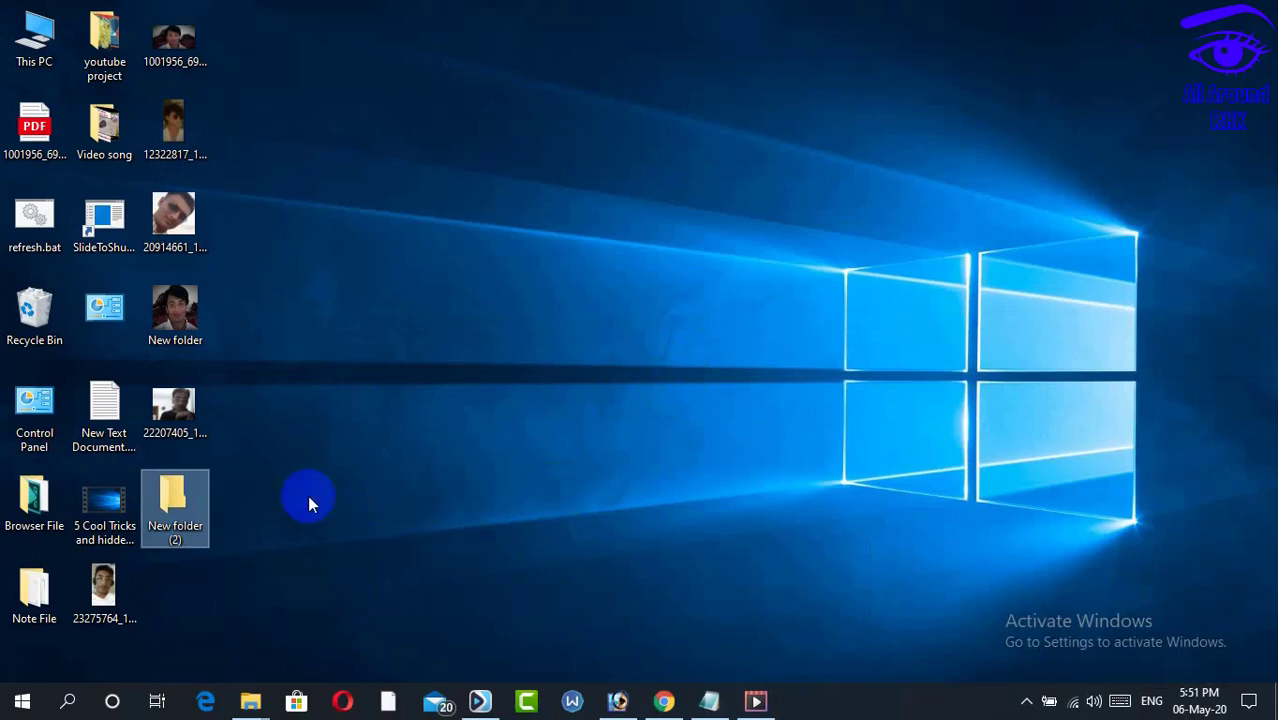
mouse_move(194, 511)
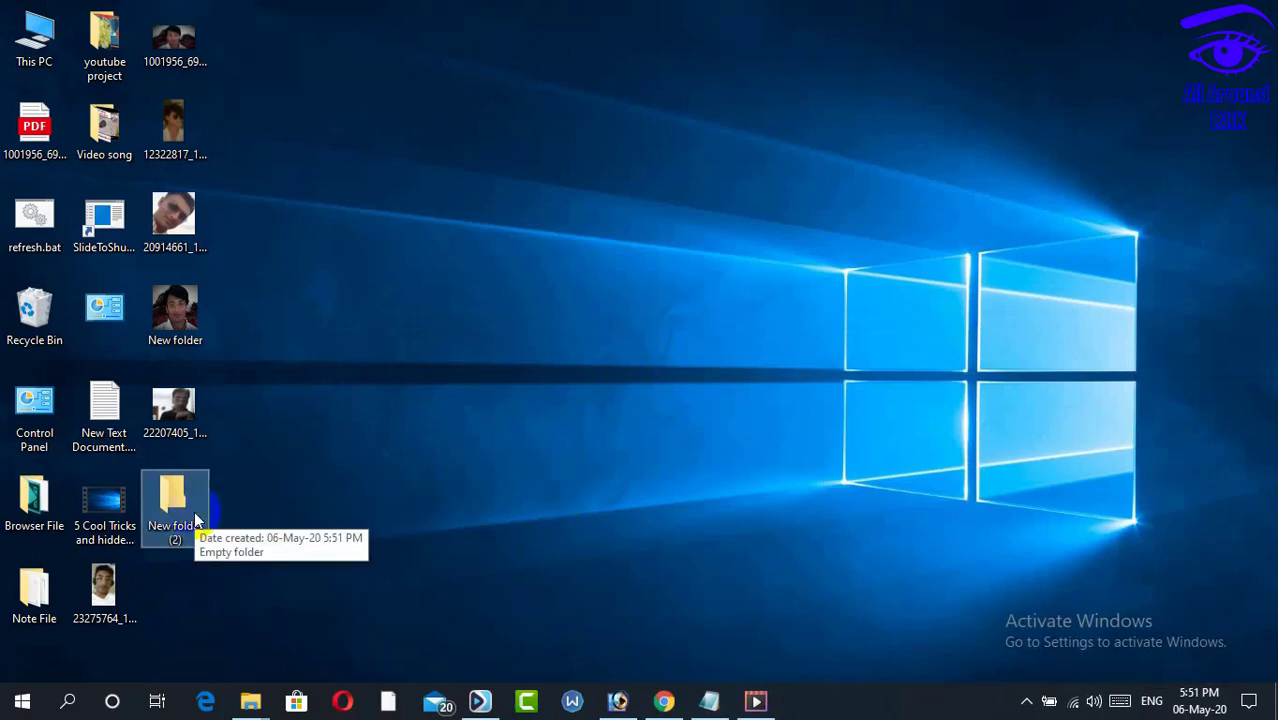
Switch to Photoshop and create a new 512 x 512 pixel RGB document with transparent contents
click(618, 703)
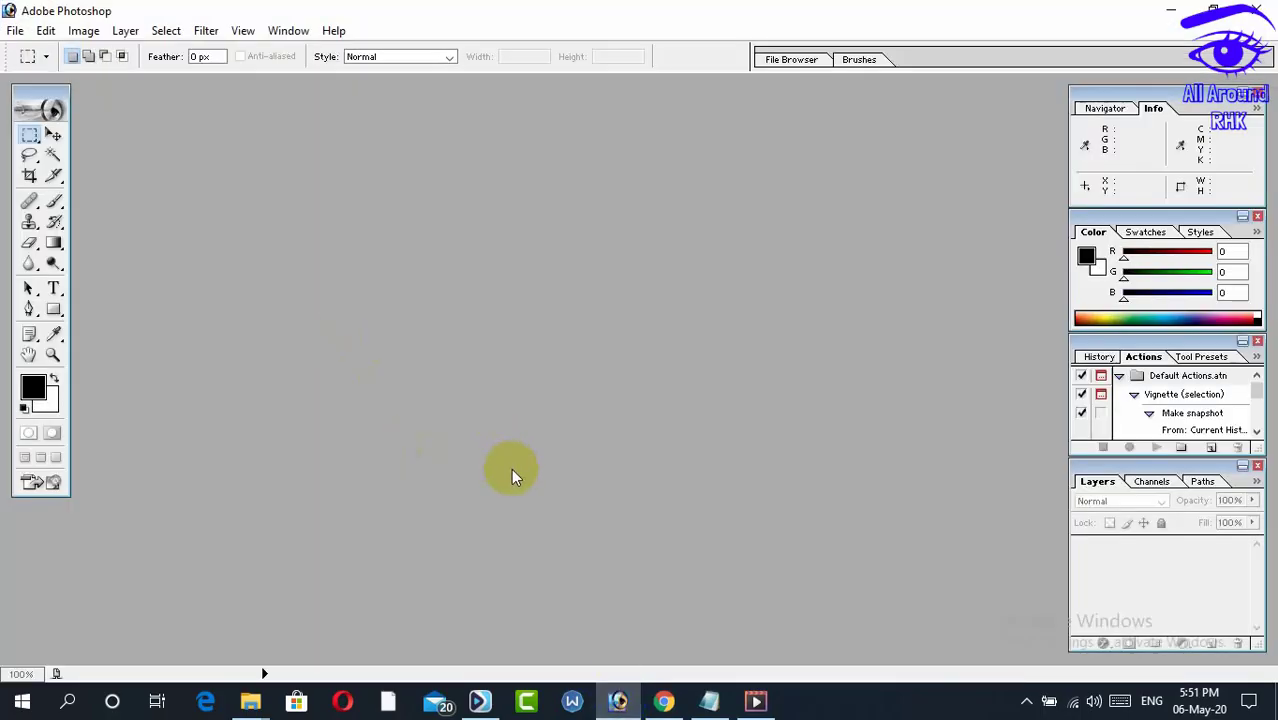
key(ctrl+n)
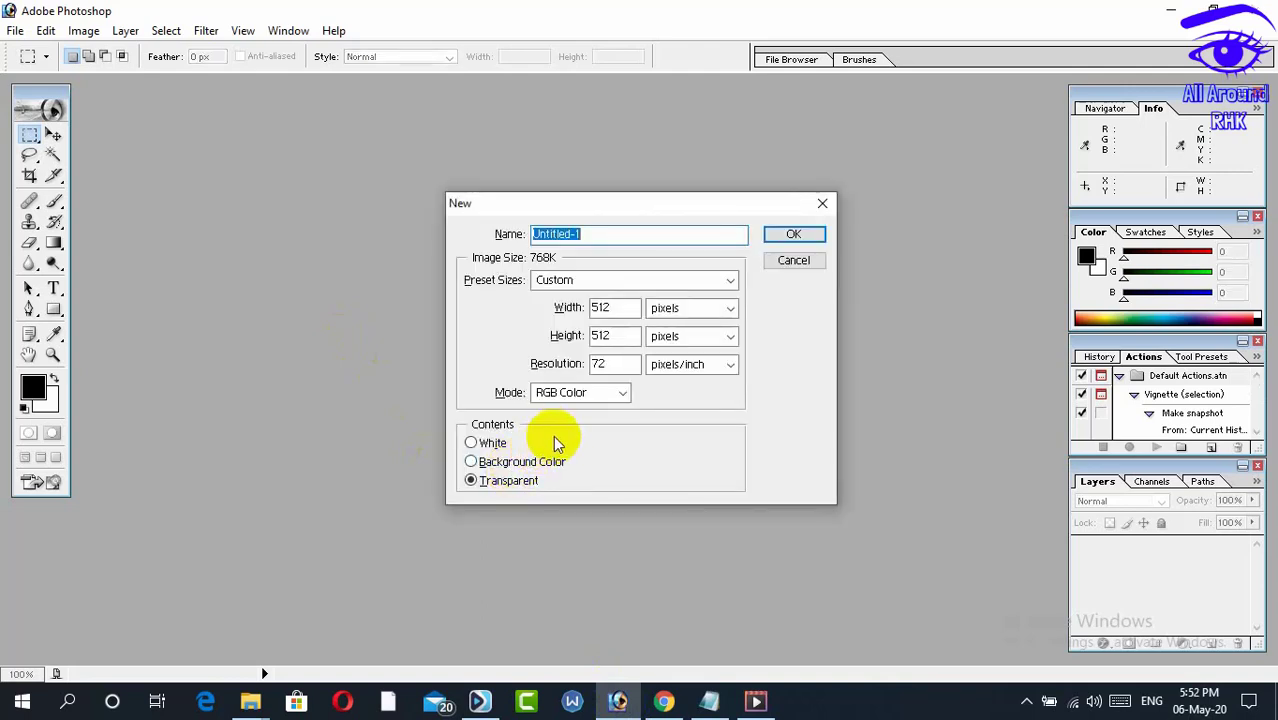
click(620, 307)
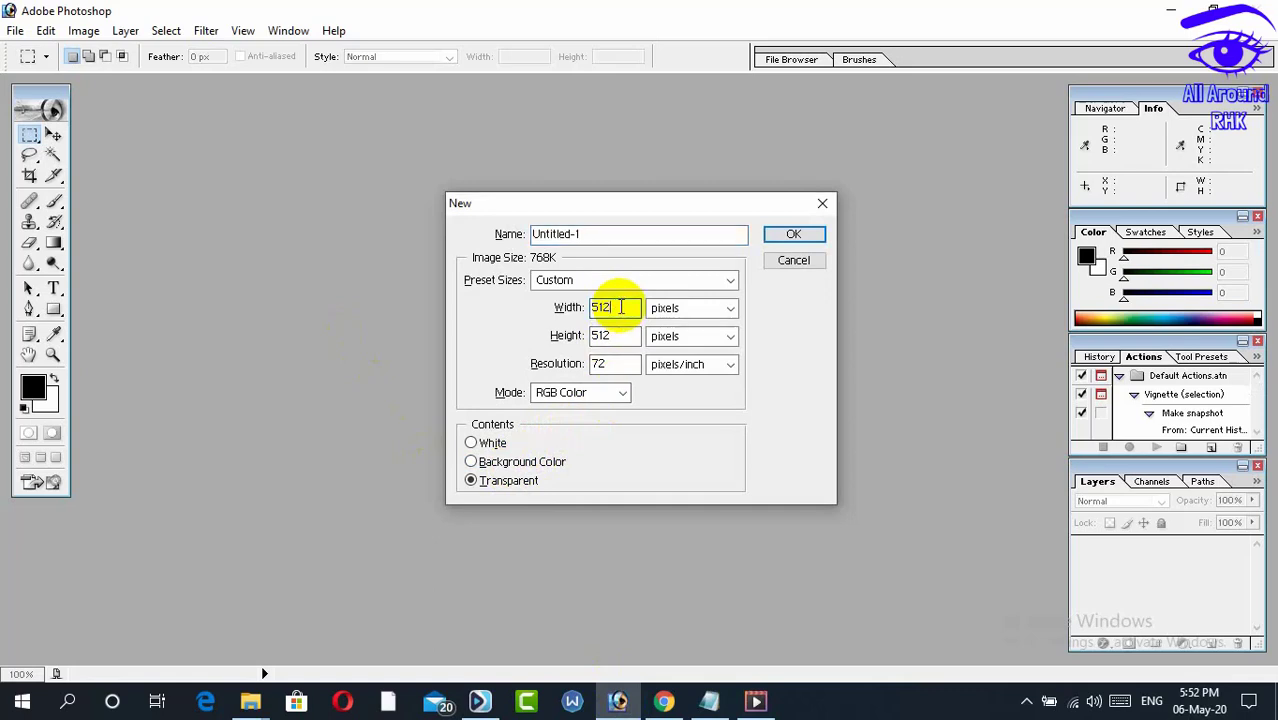
click(607, 336)
double_click(610, 336)
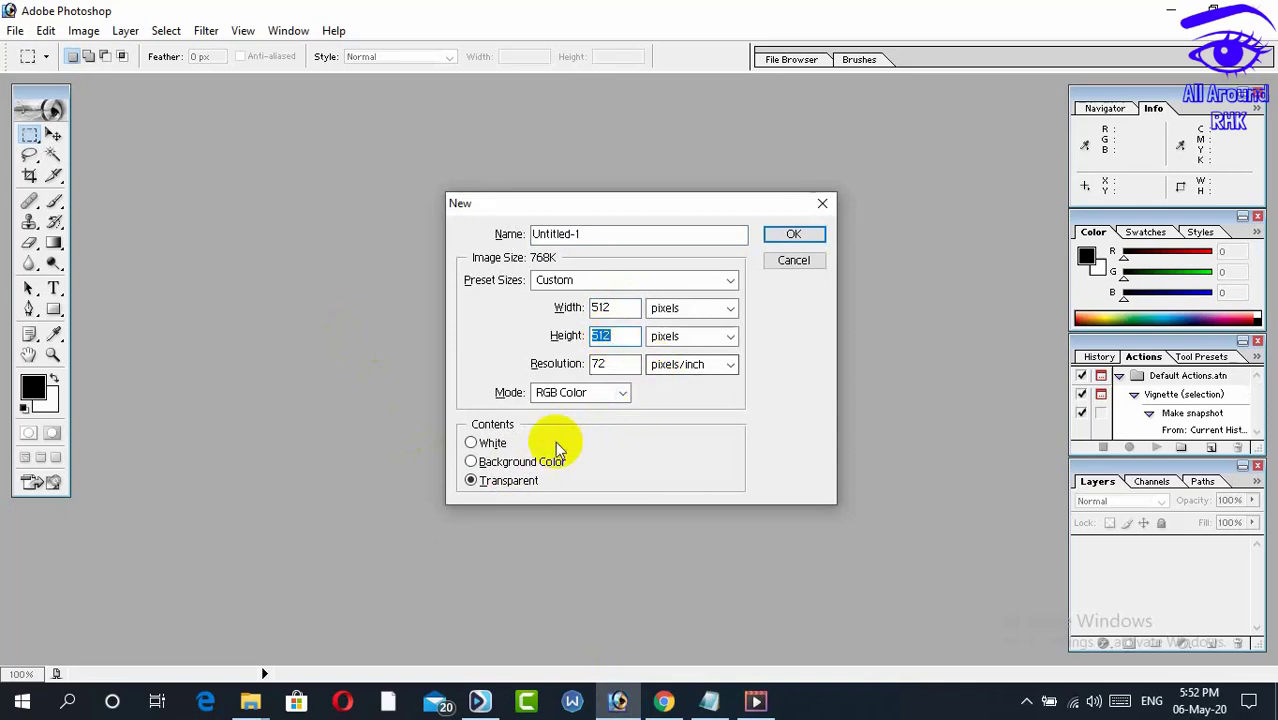
click(471, 483)
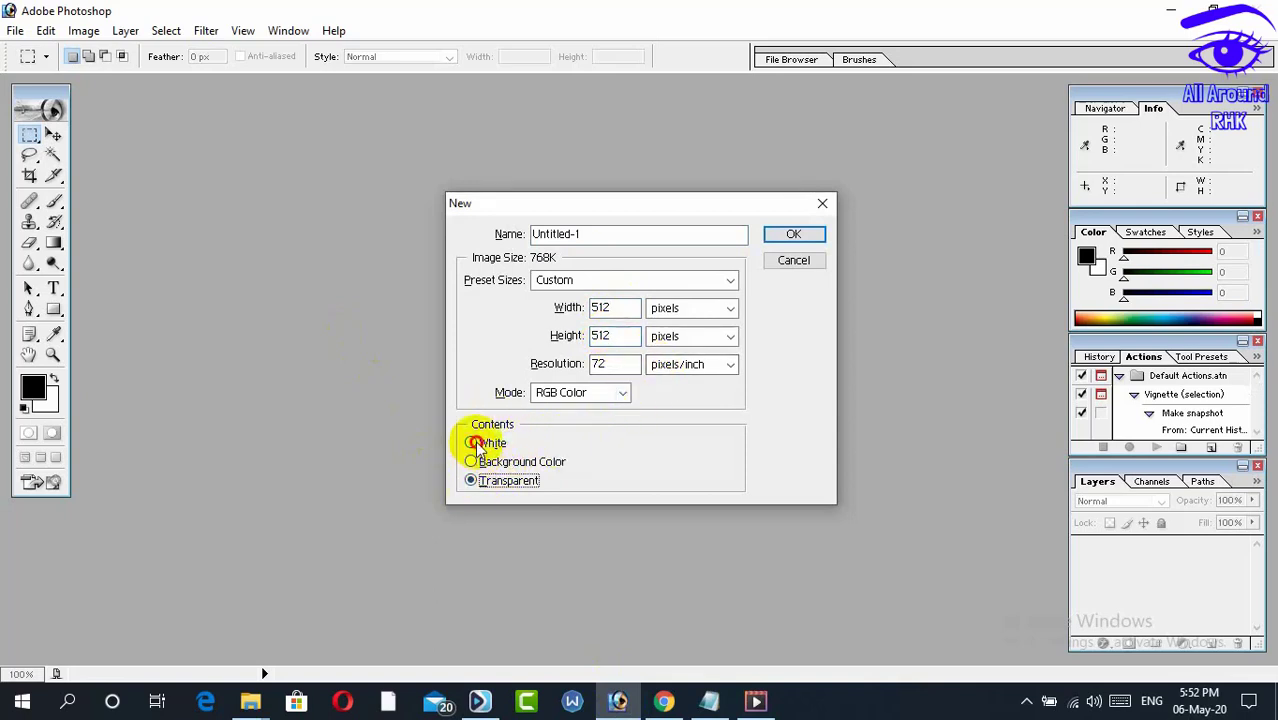
click(471, 443)
click(471, 462)
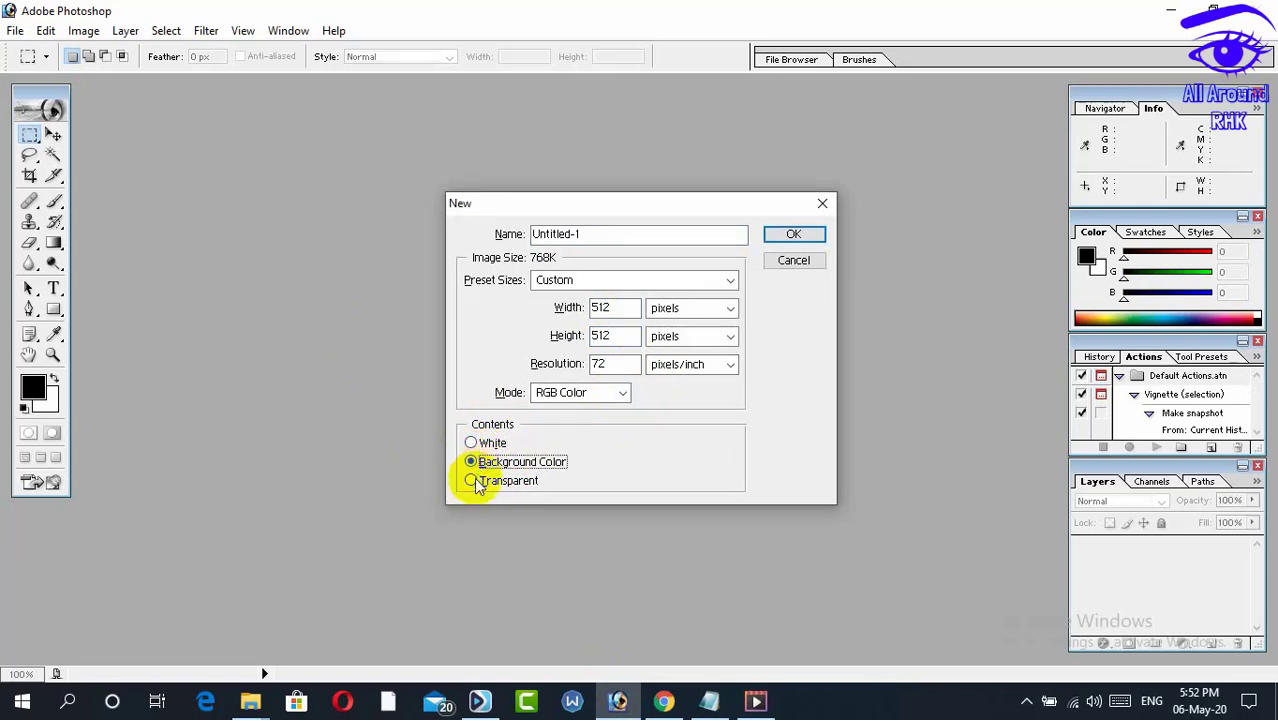
click(472, 482)
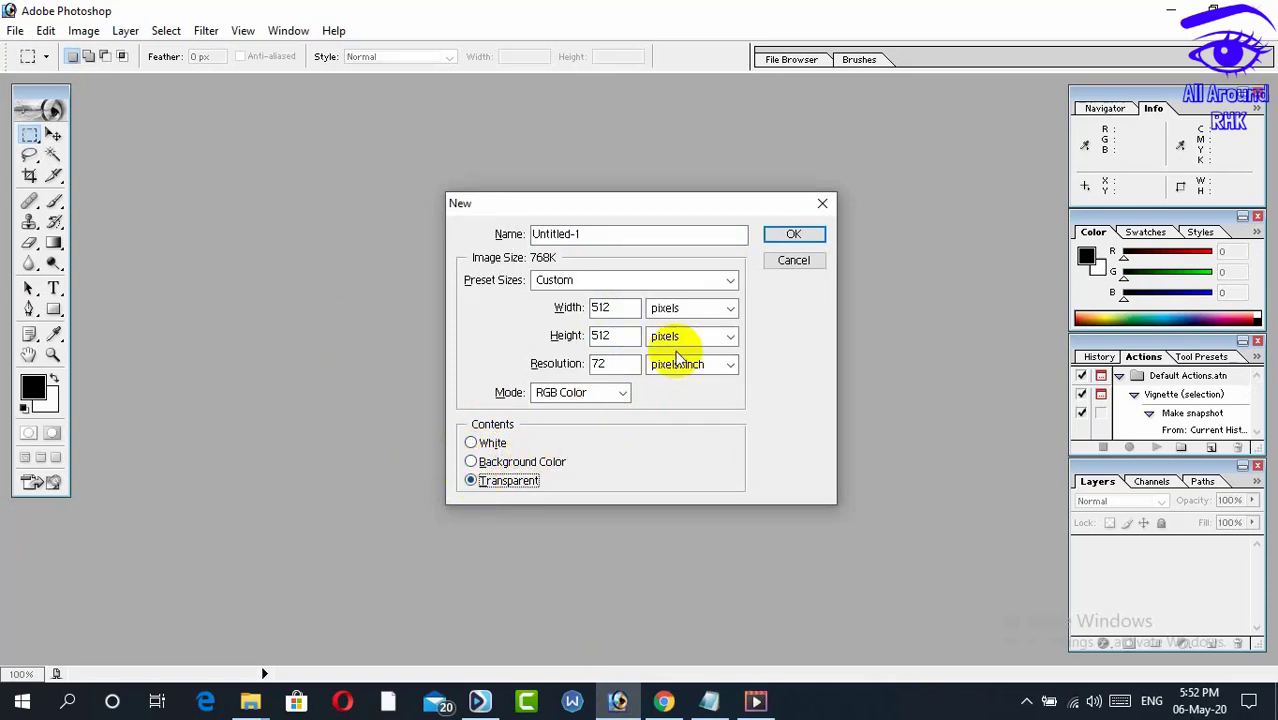
click(790, 234)
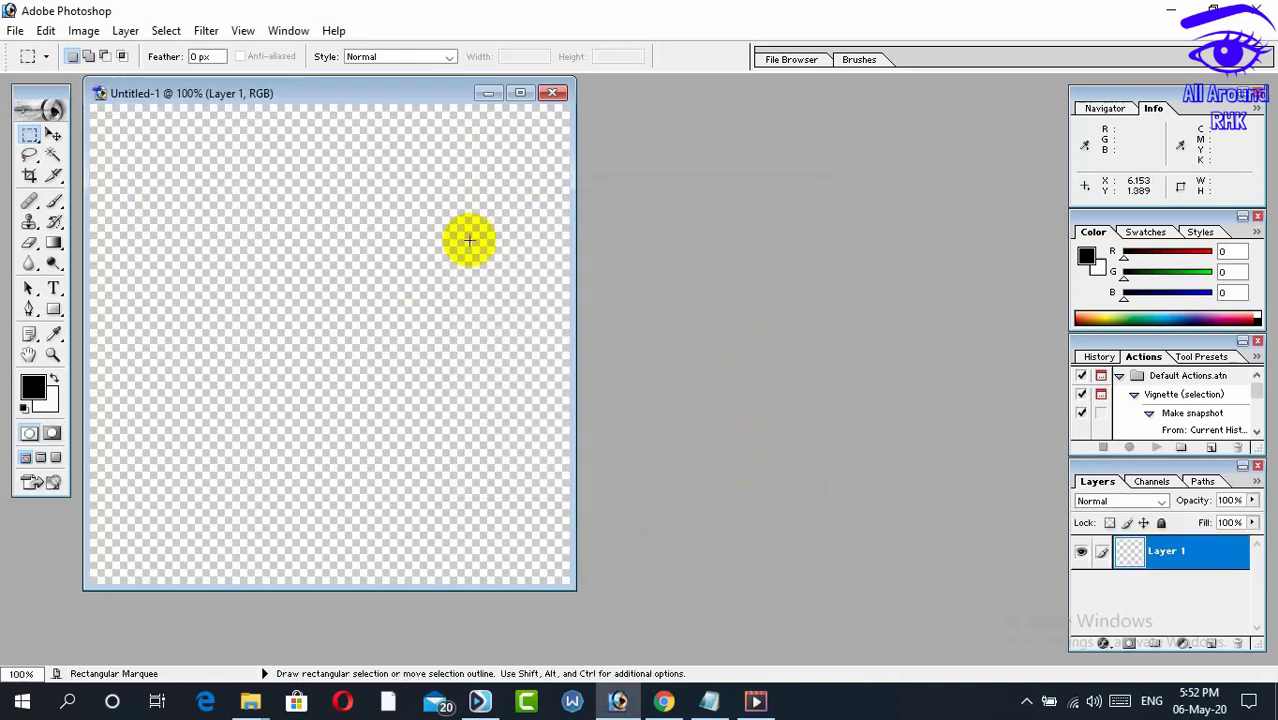
Place me.pdf from New folder into the blank document and scale it to about 177% so it fills the canvas
click(15, 31)
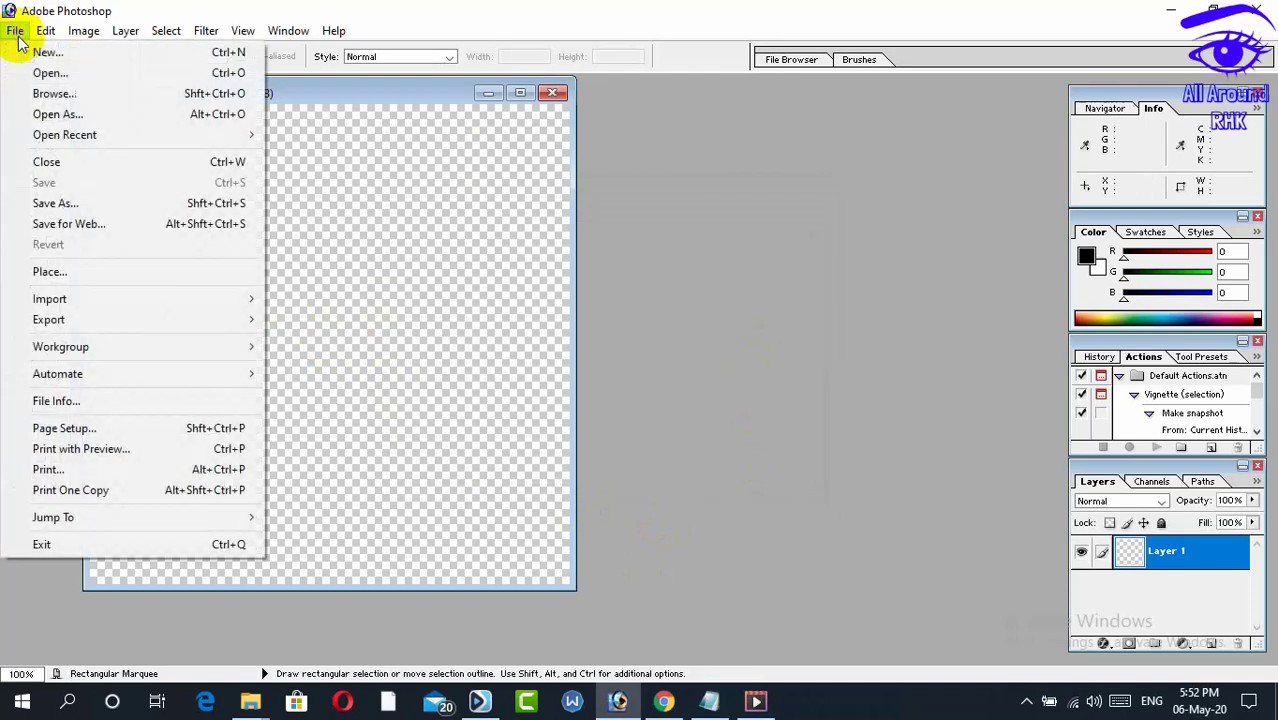
click(71, 271)
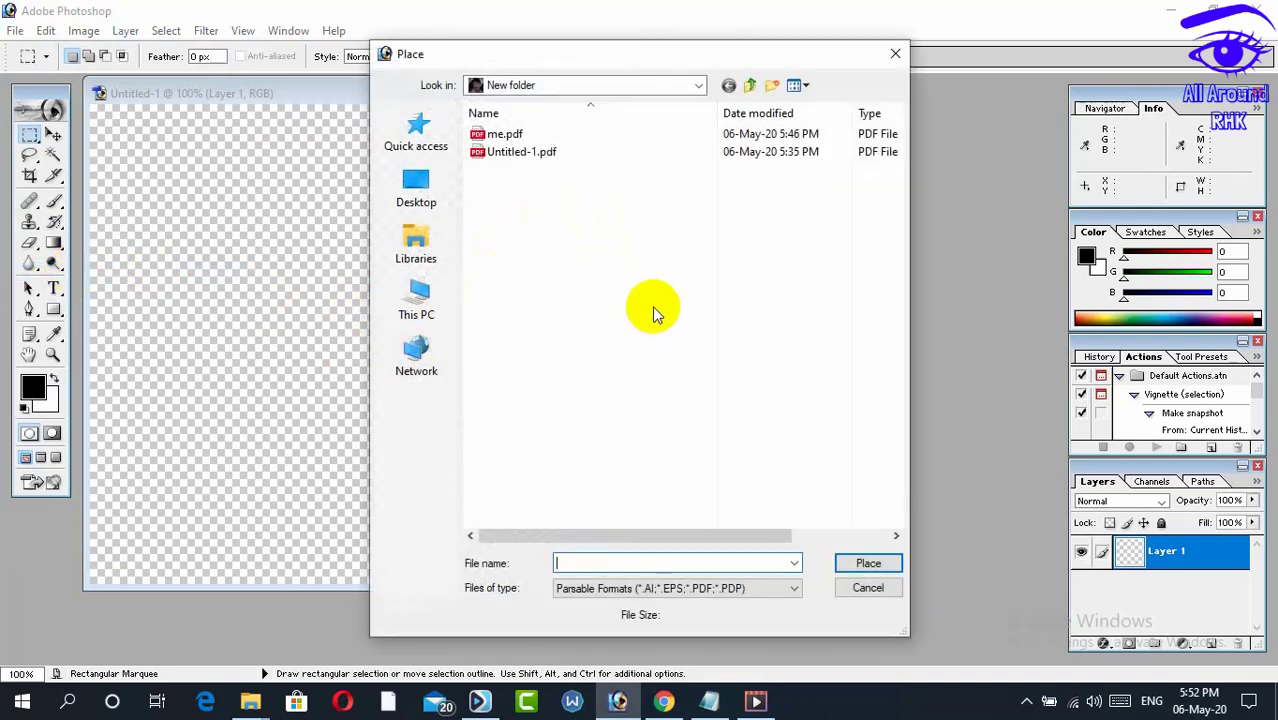
click(521, 137)
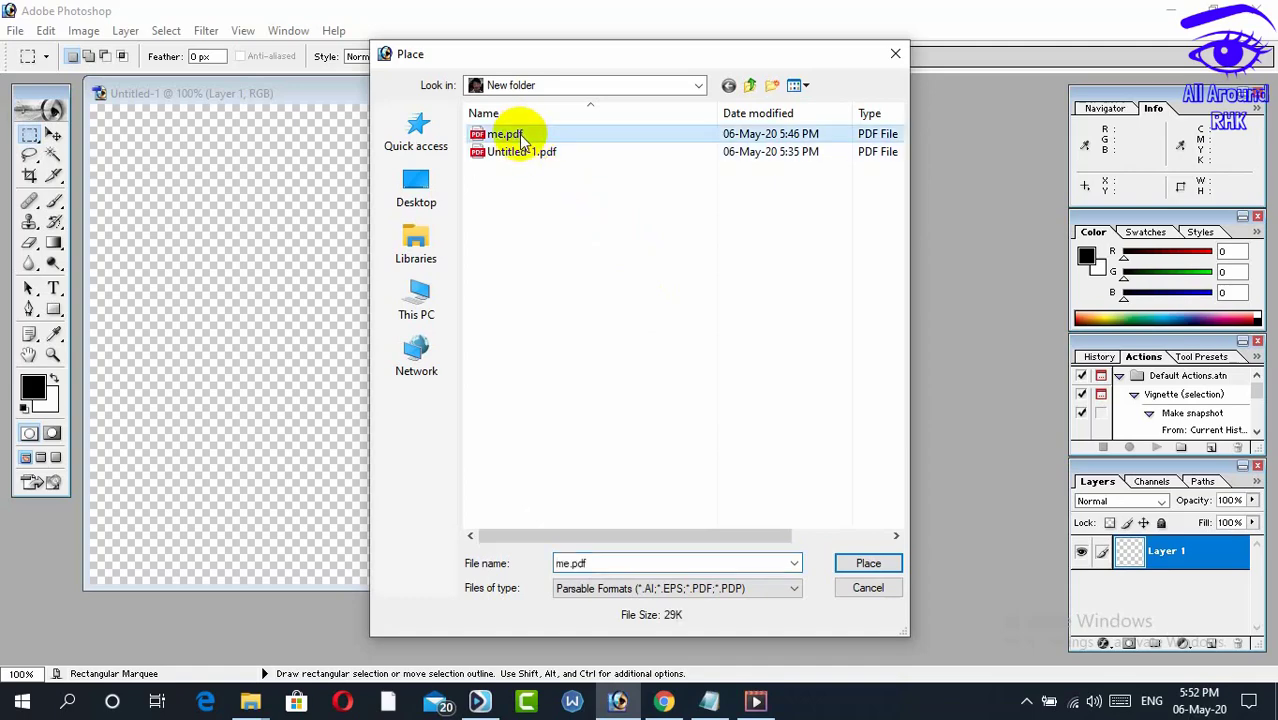
click(863, 564)
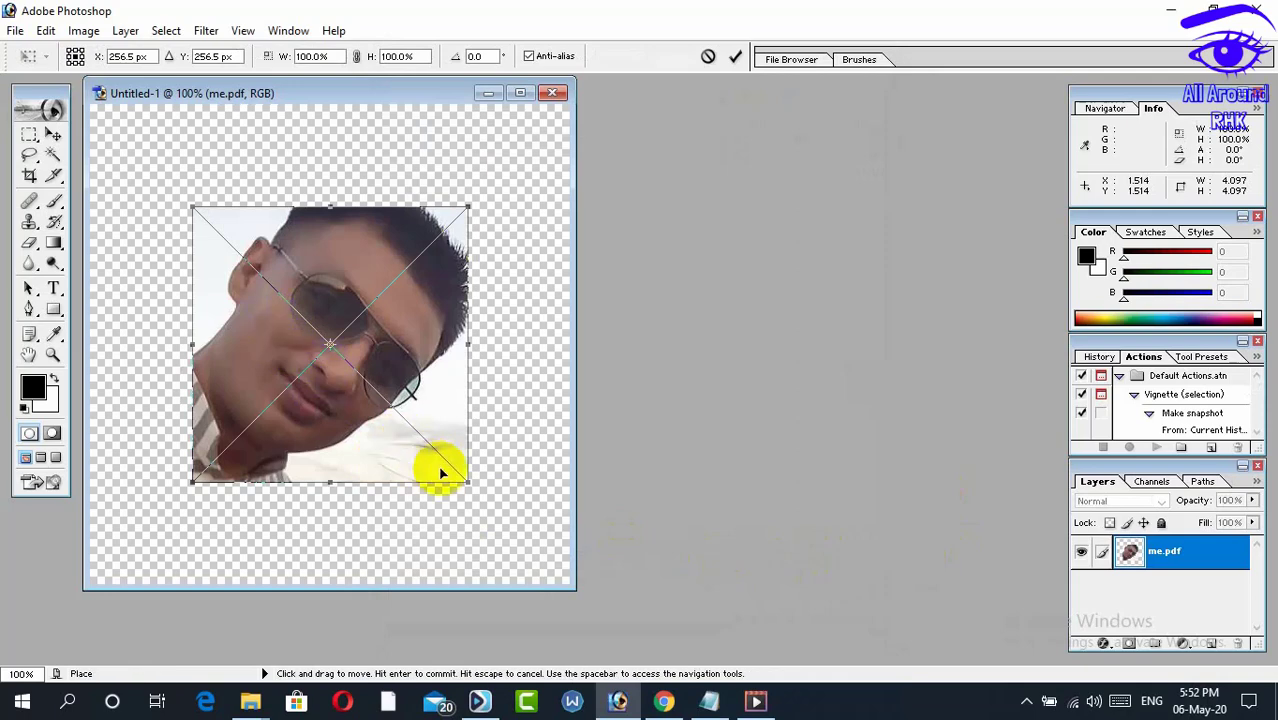
drag(467, 482, 568, 580)
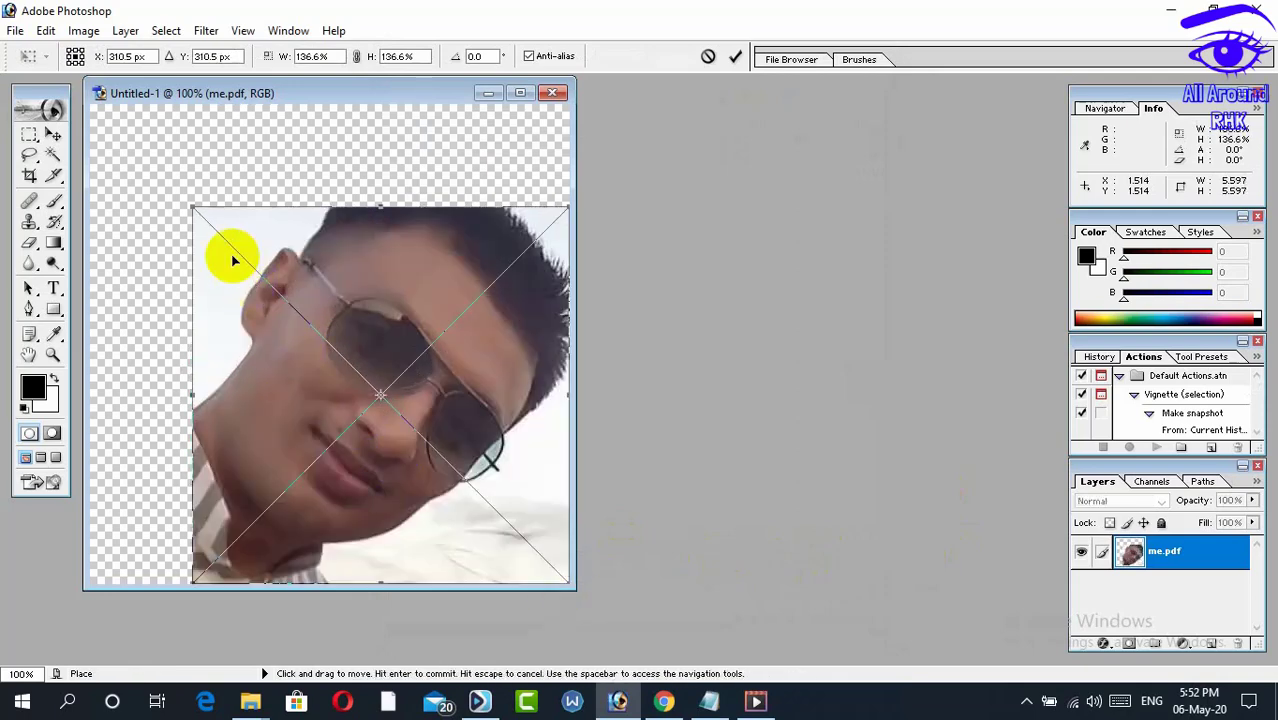
drag(192, 206, 86, 105)
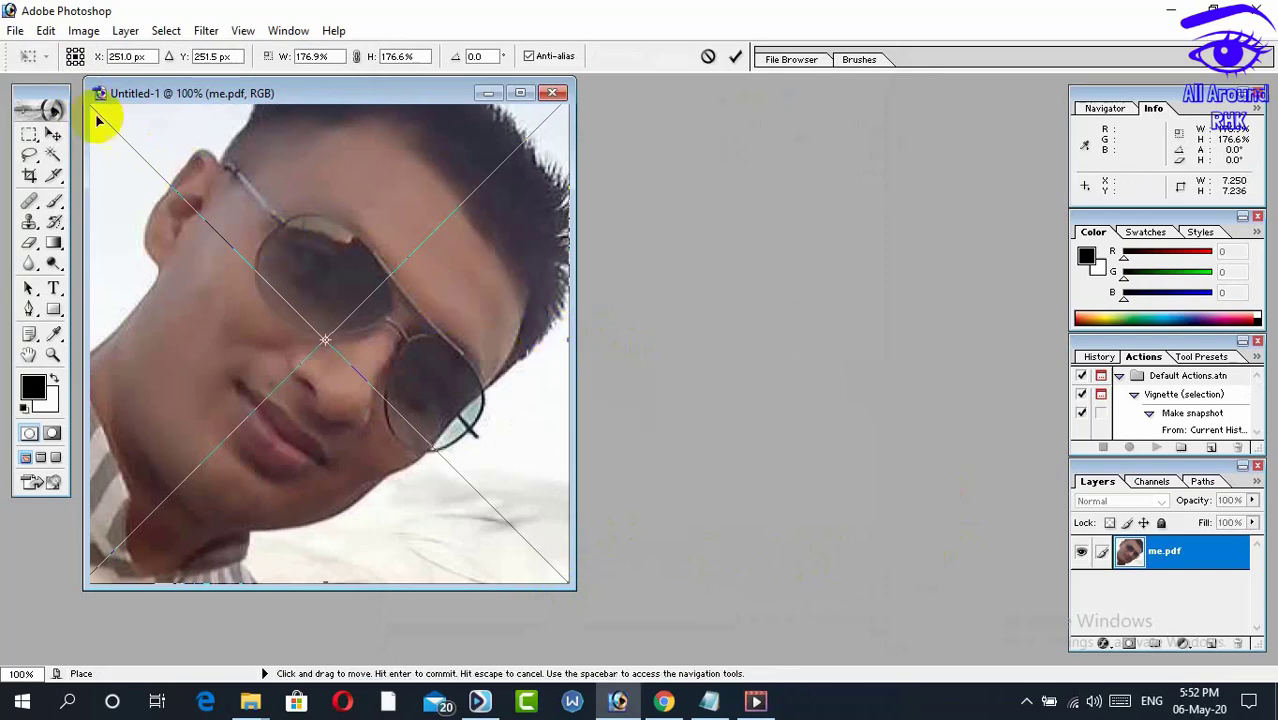
Commit the placed photo, save it as Untitled-1.pdf in New folder (2) with JPEG encoding at quality 10, and exit Photoshop
click(16, 31)
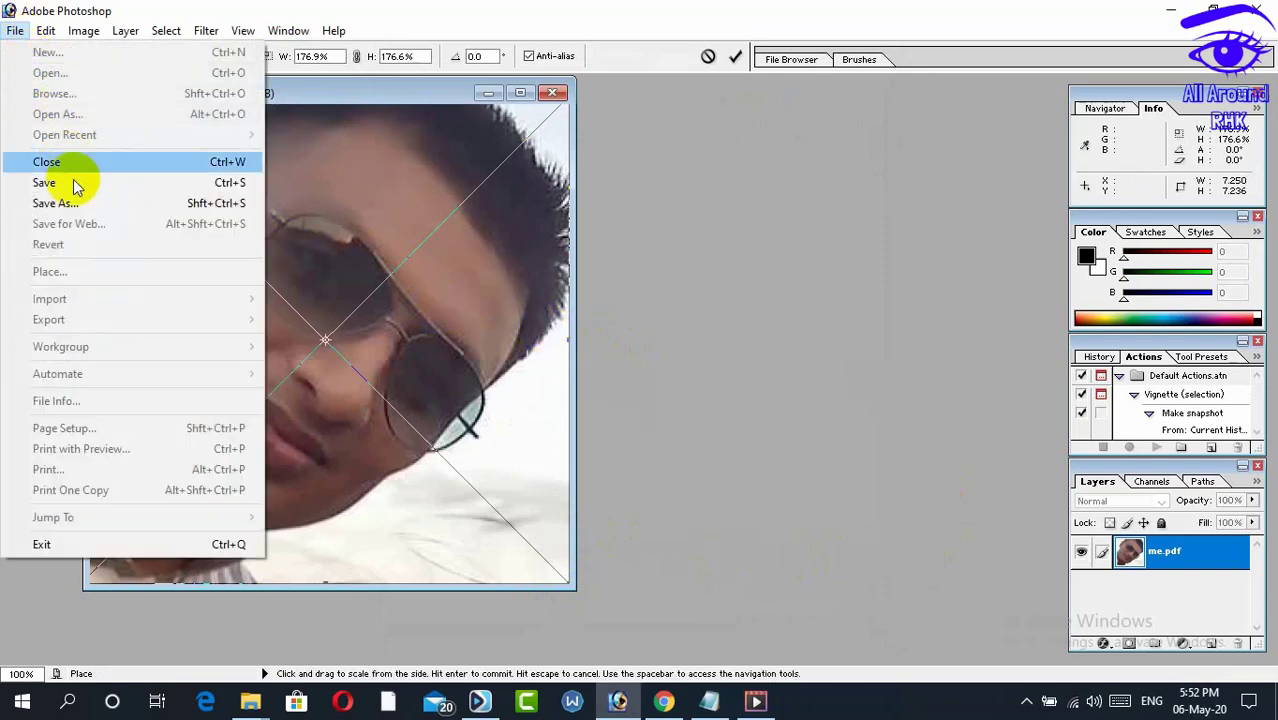
click(85, 203)
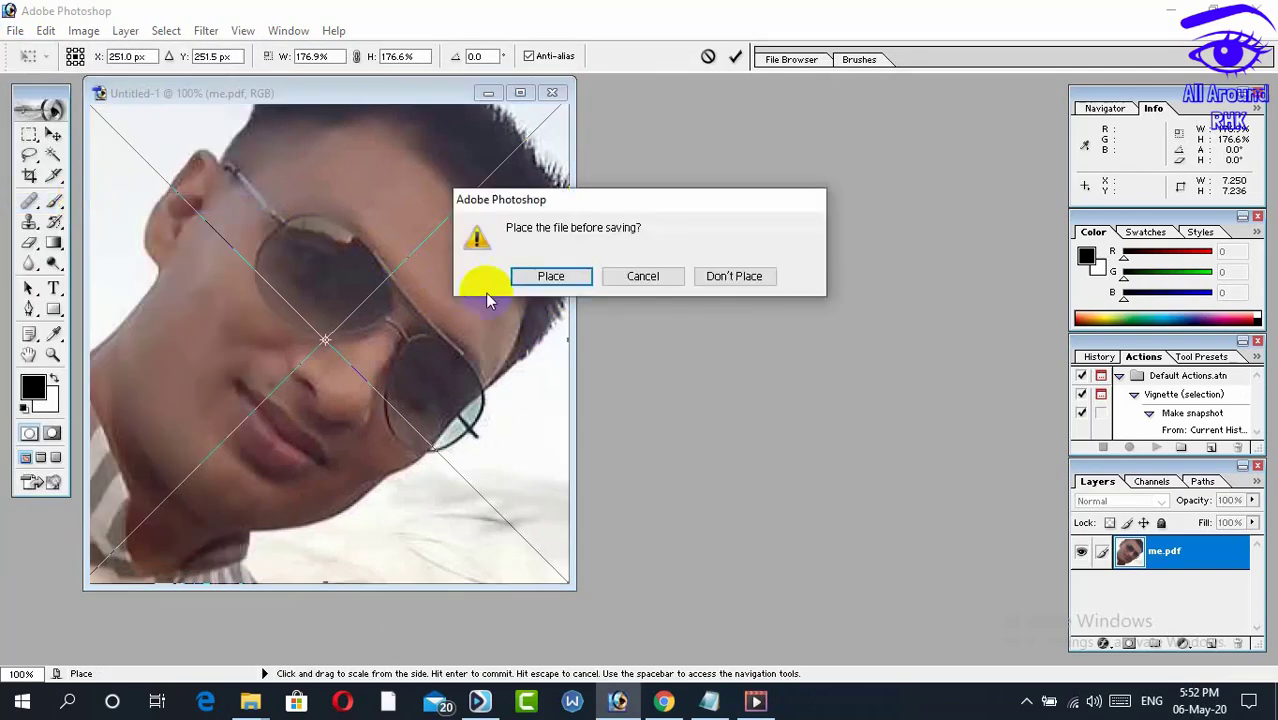
click(550, 277)
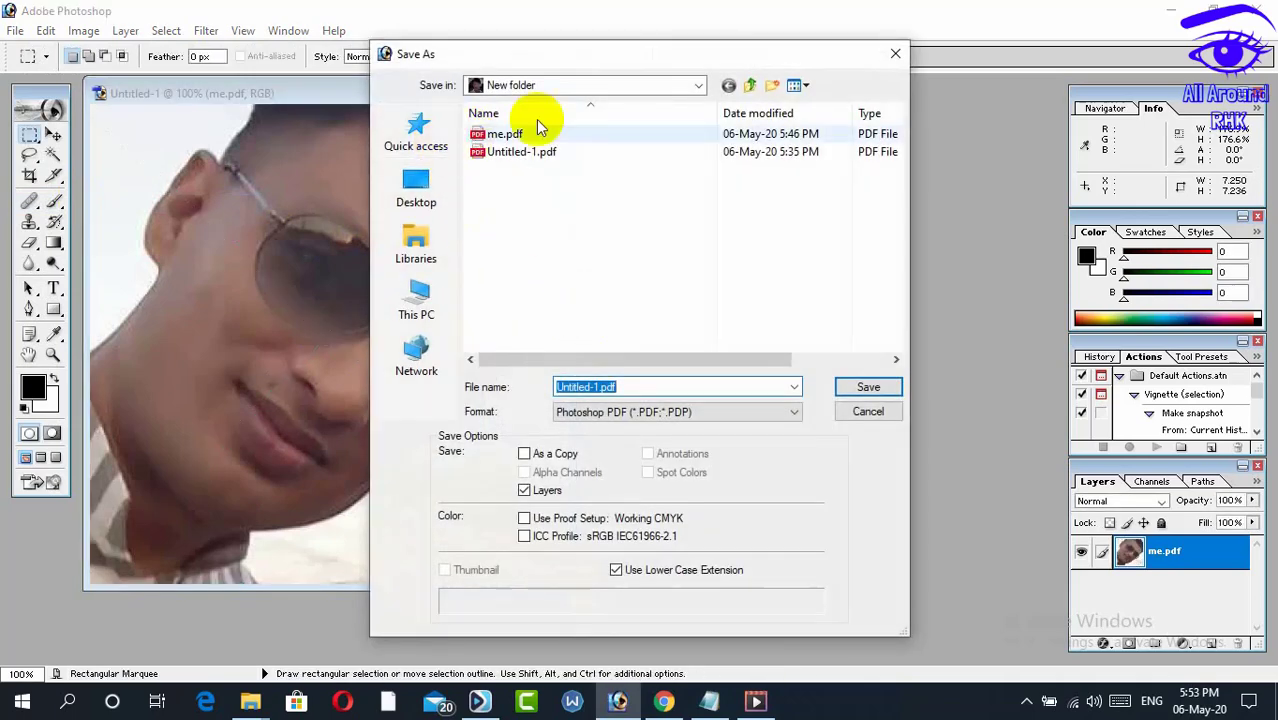
click(750, 86)
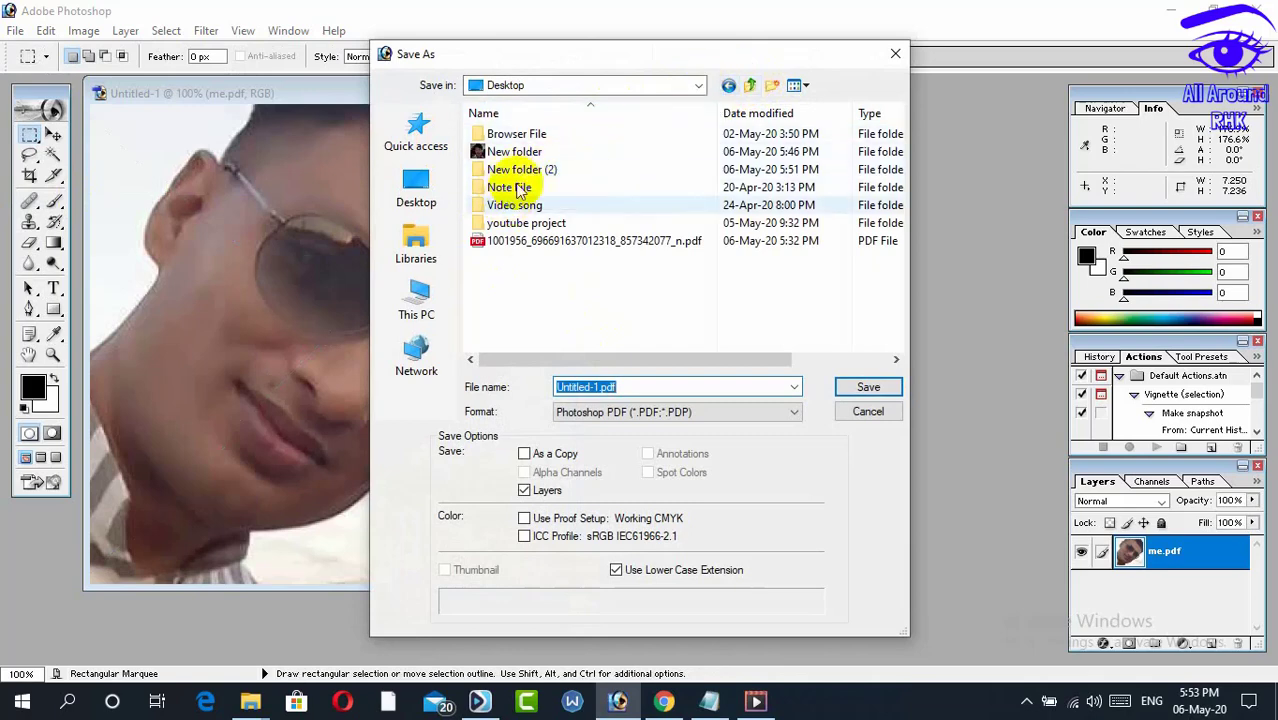
double_click(513, 172)
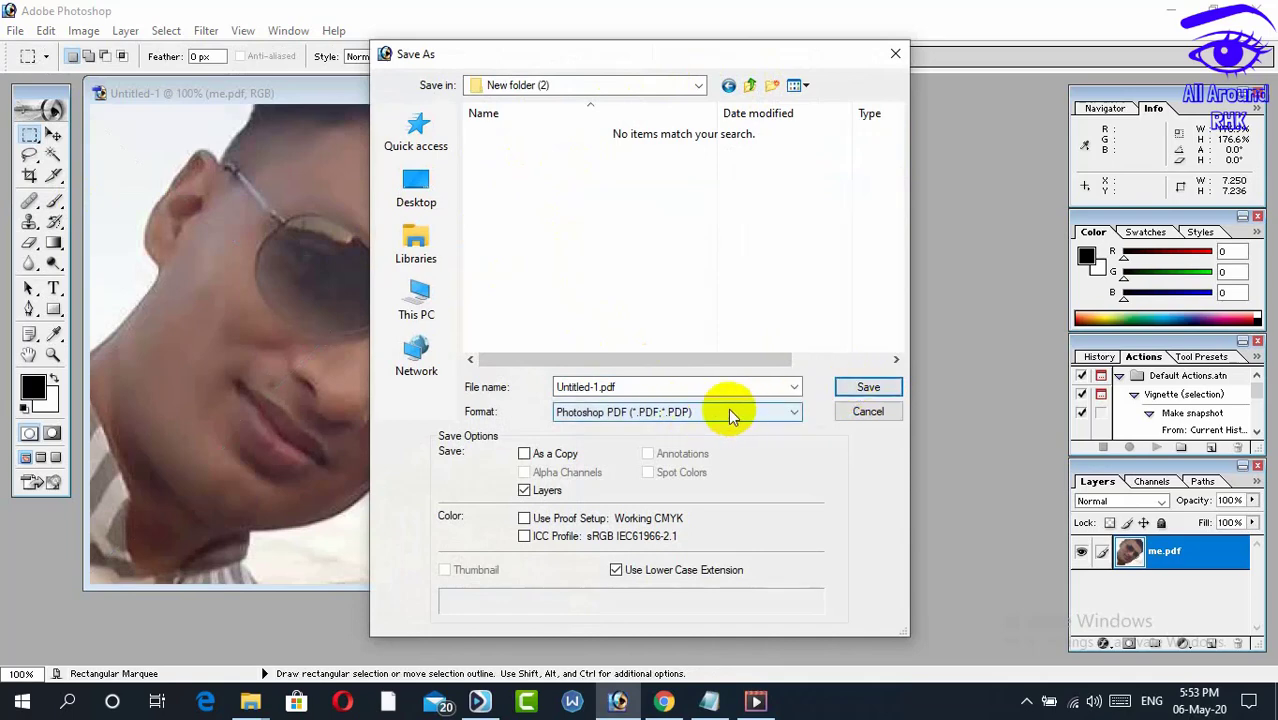
click(849, 387)
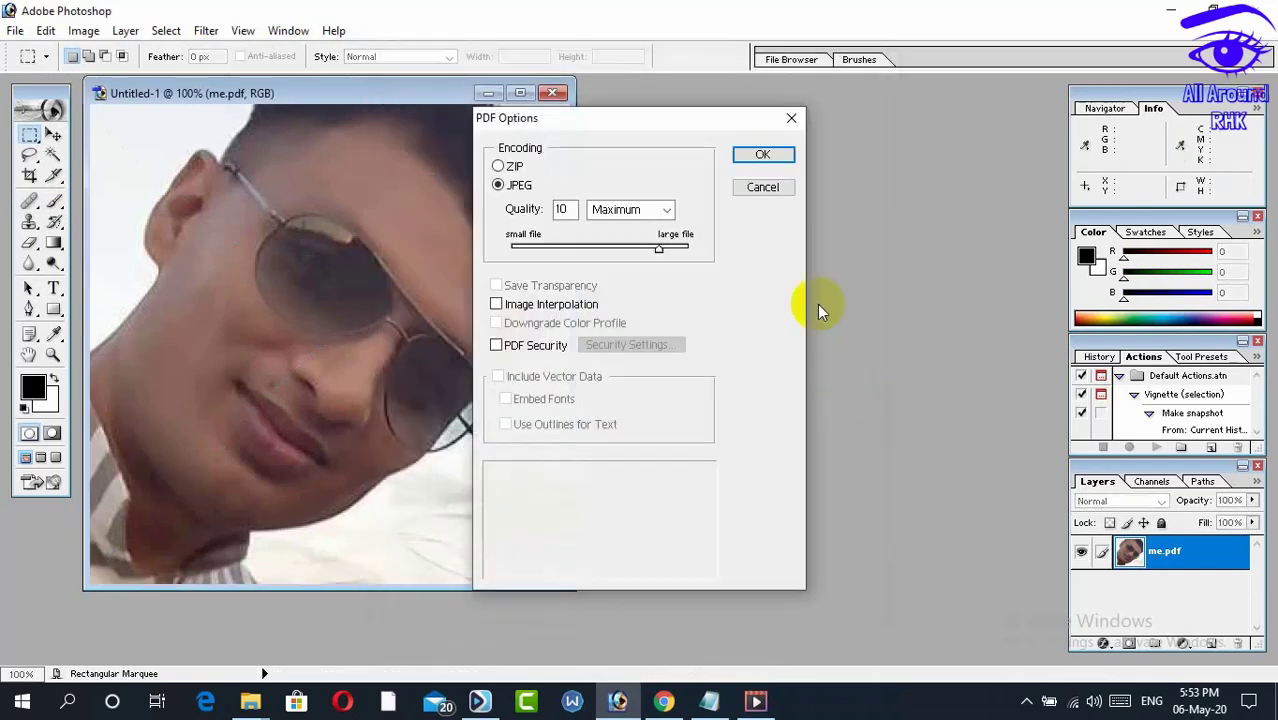
click(776, 153)
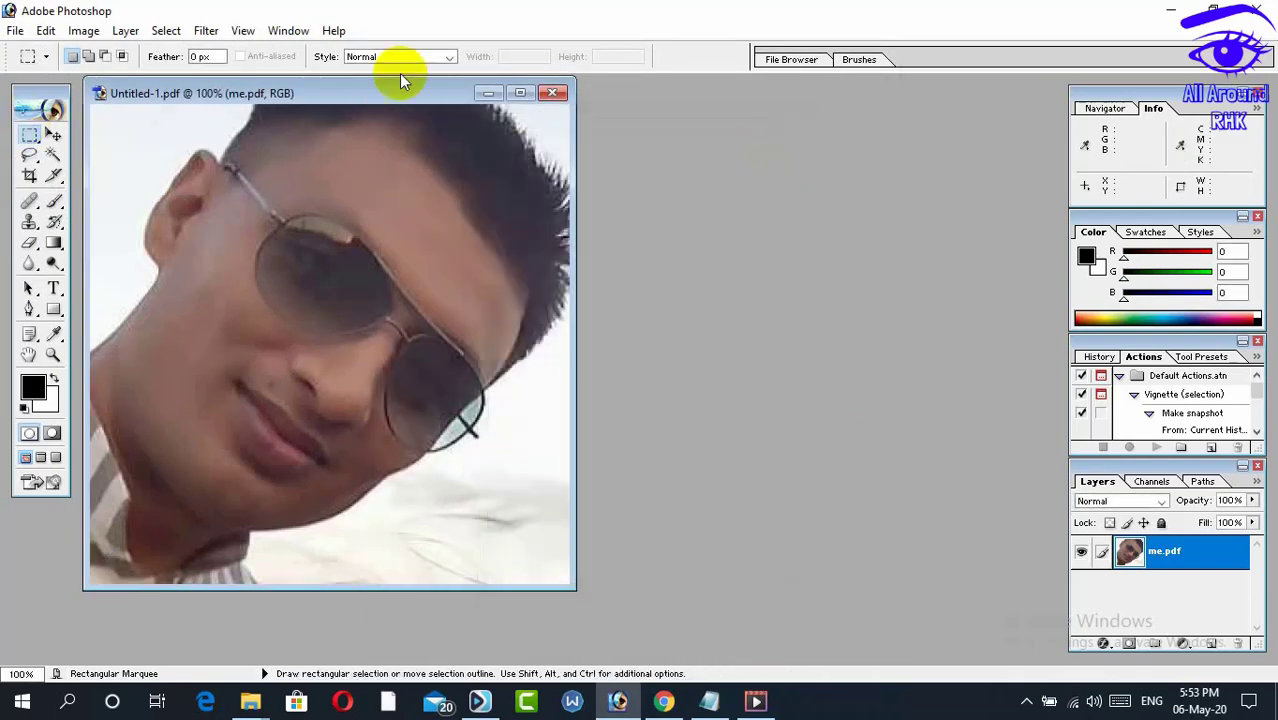
click(1262, 14)
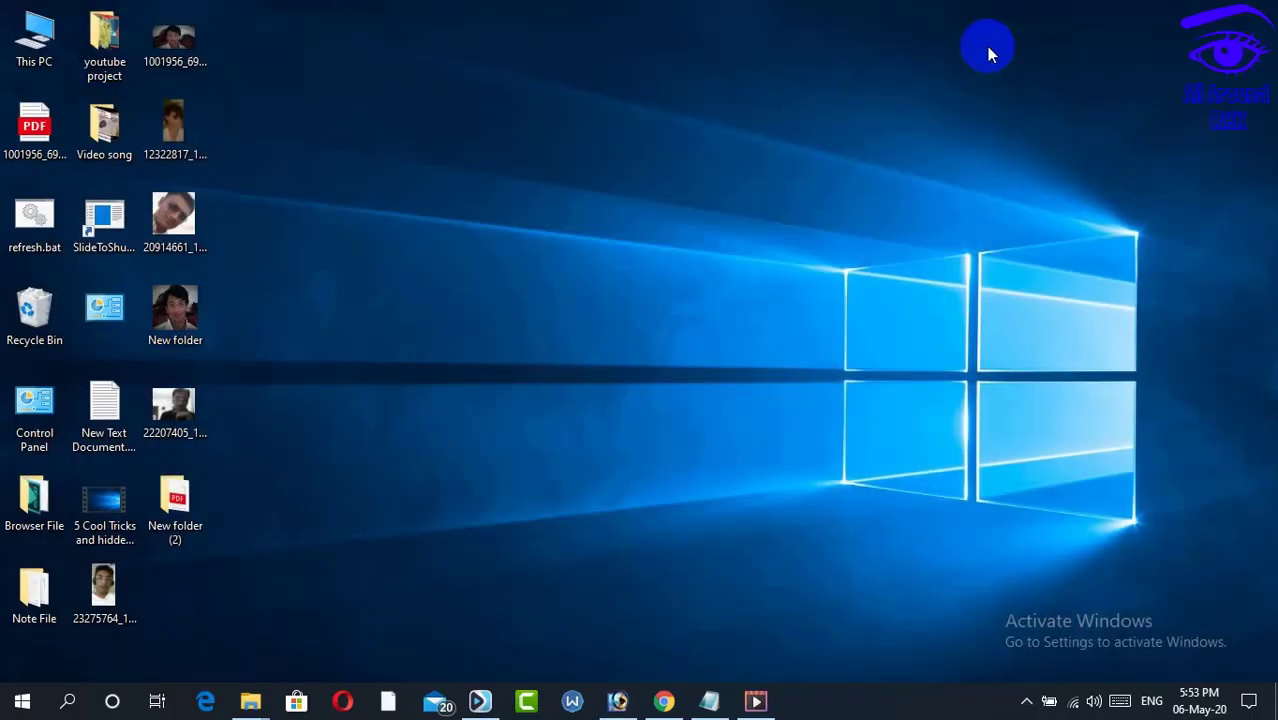
Refresh the desktop, view the general properties of New folder (2), close them and refresh again
right_click(642, 92)
click(702, 136)
right_click(183, 531)
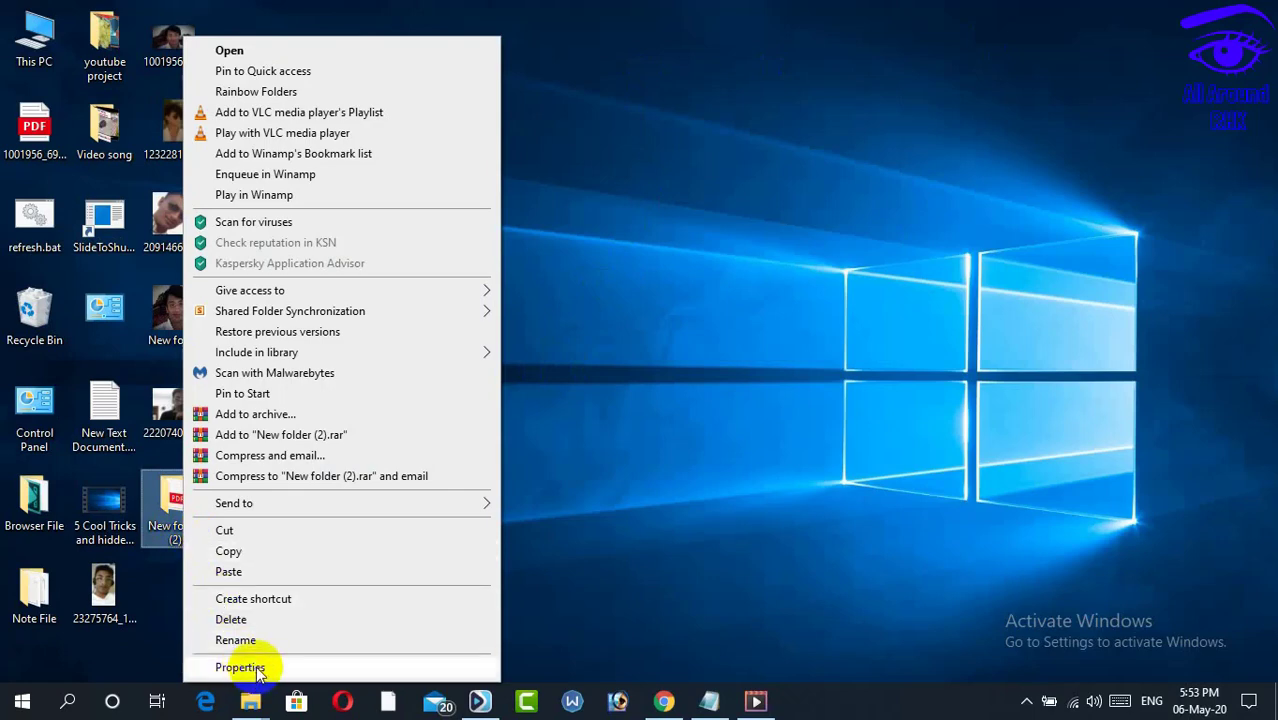
click(240, 667)
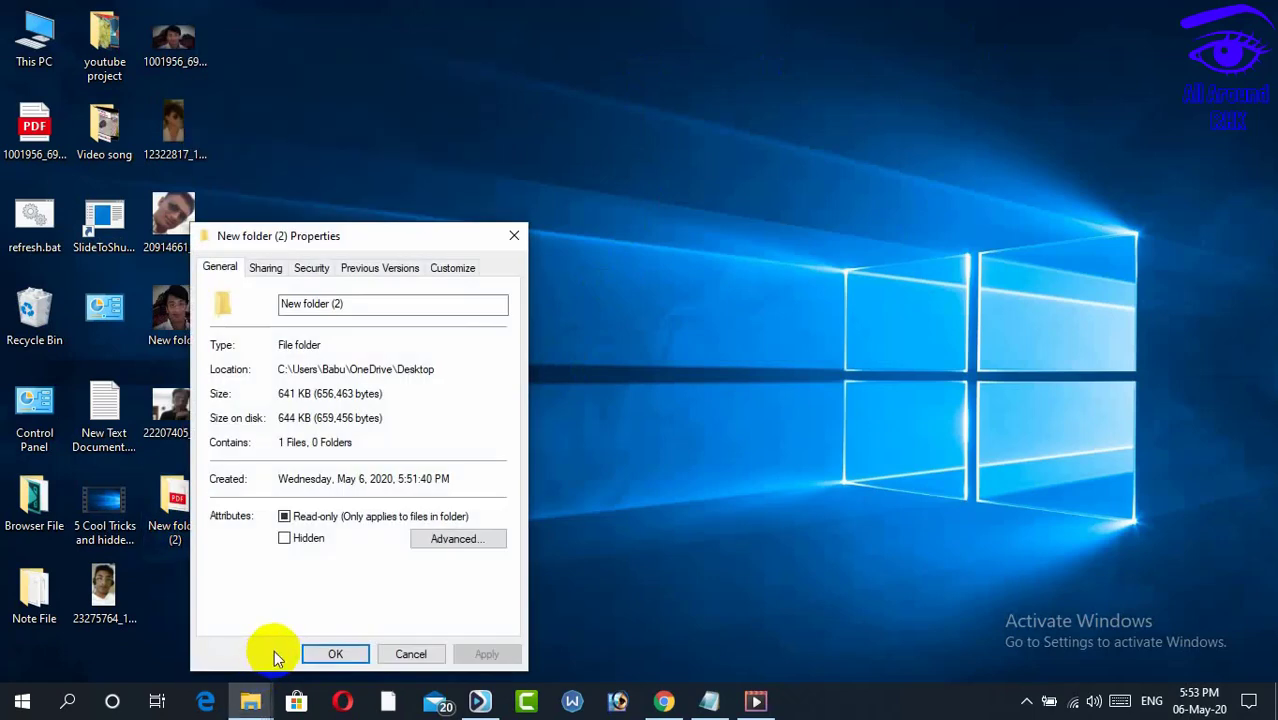
click(513, 234)
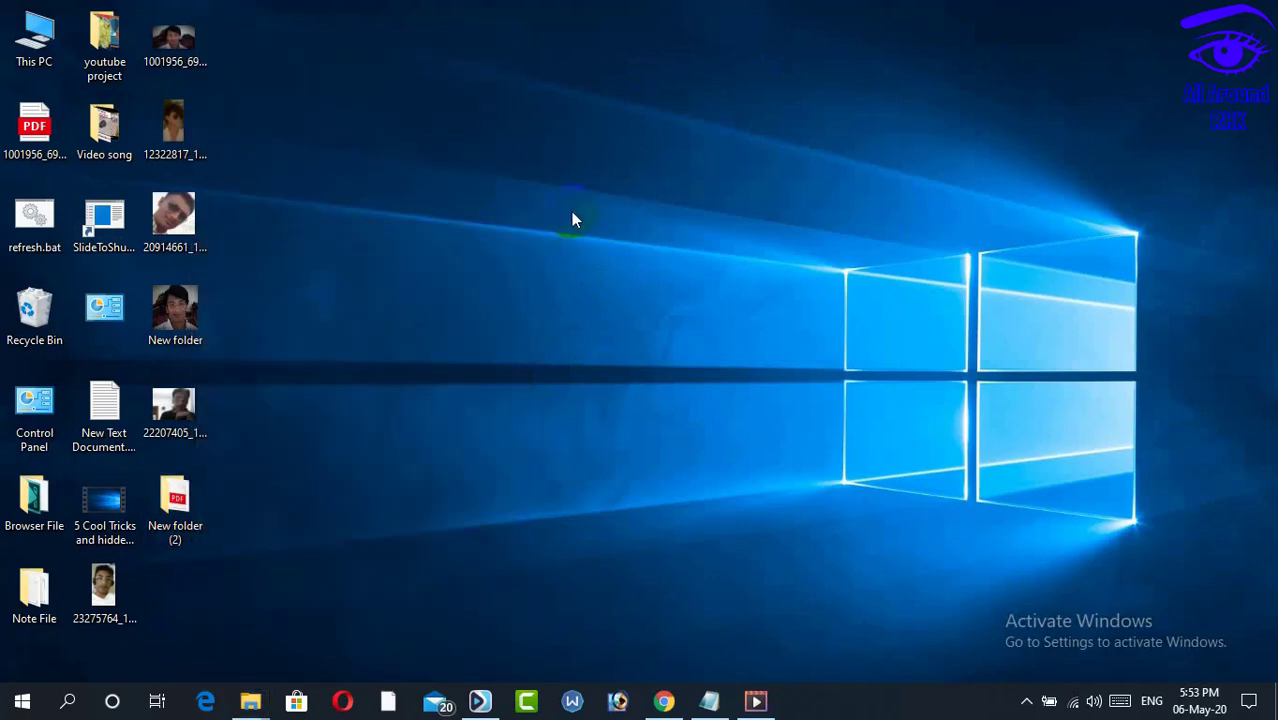
right_click(571, 210)
click(636, 268)
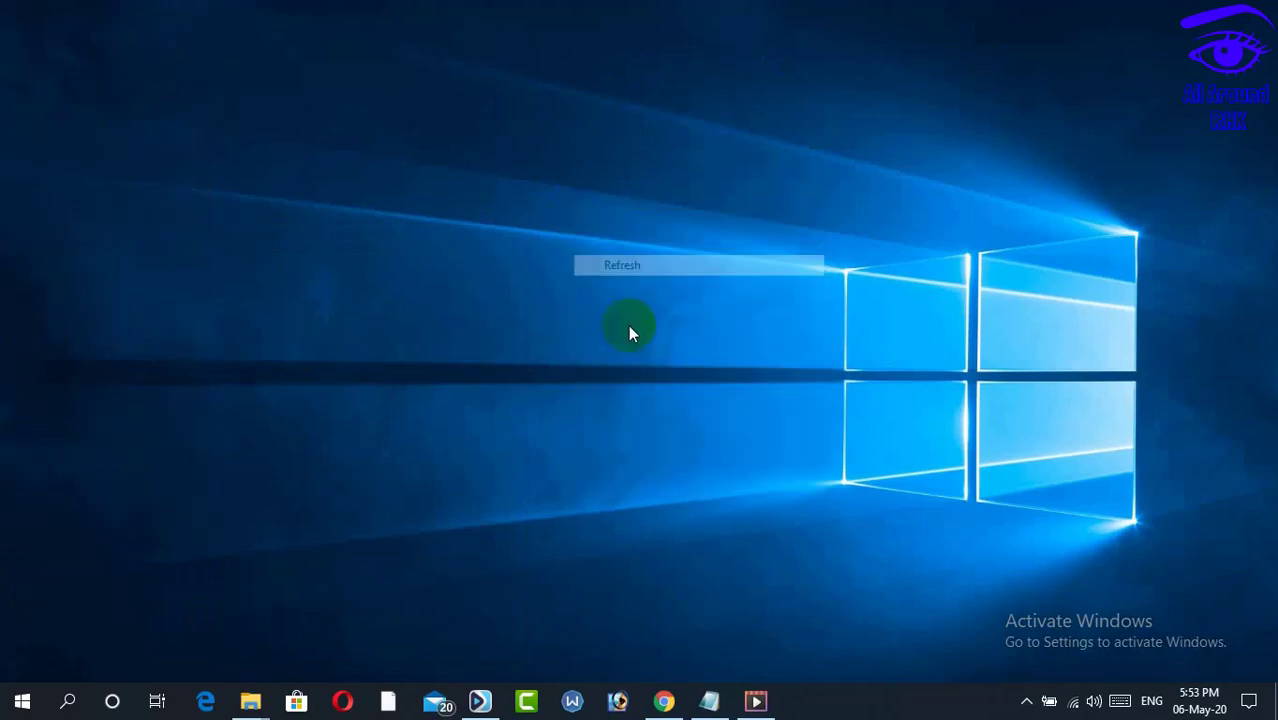
Switch to Chrome and open the online image converter's Convert To ICO page
click(655, 704)
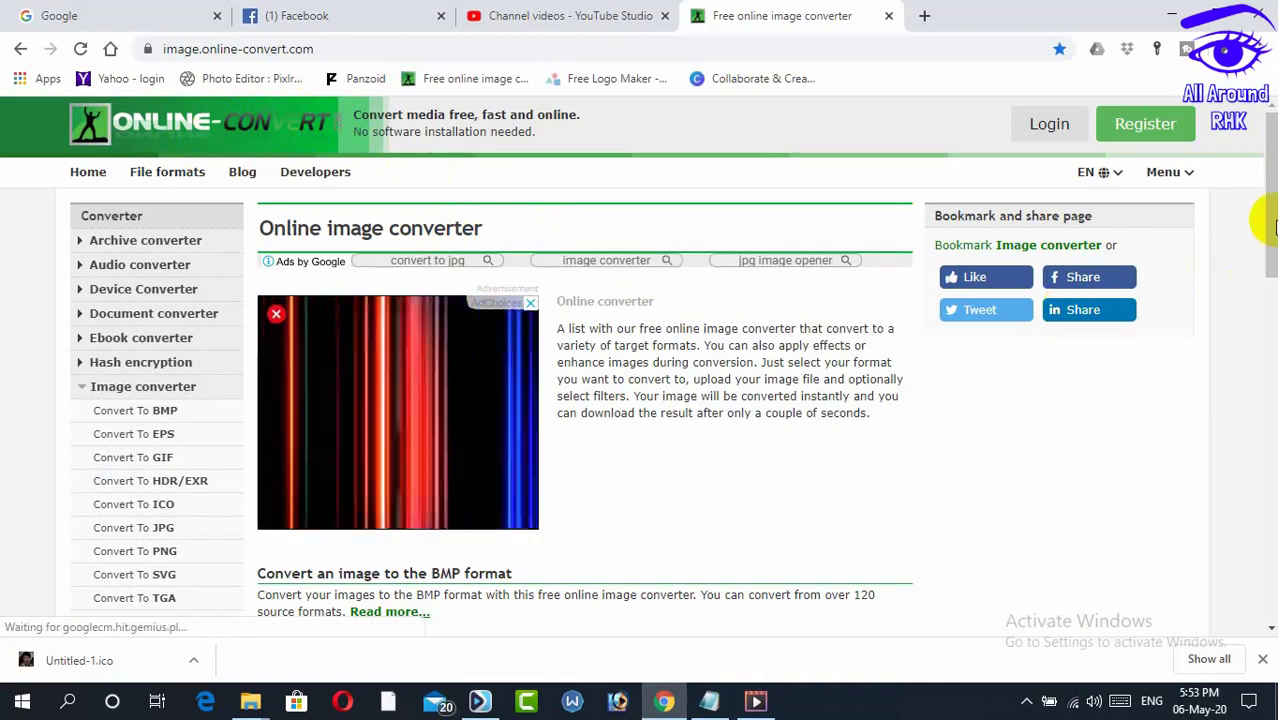
drag(1270, 222, 1262, 277)
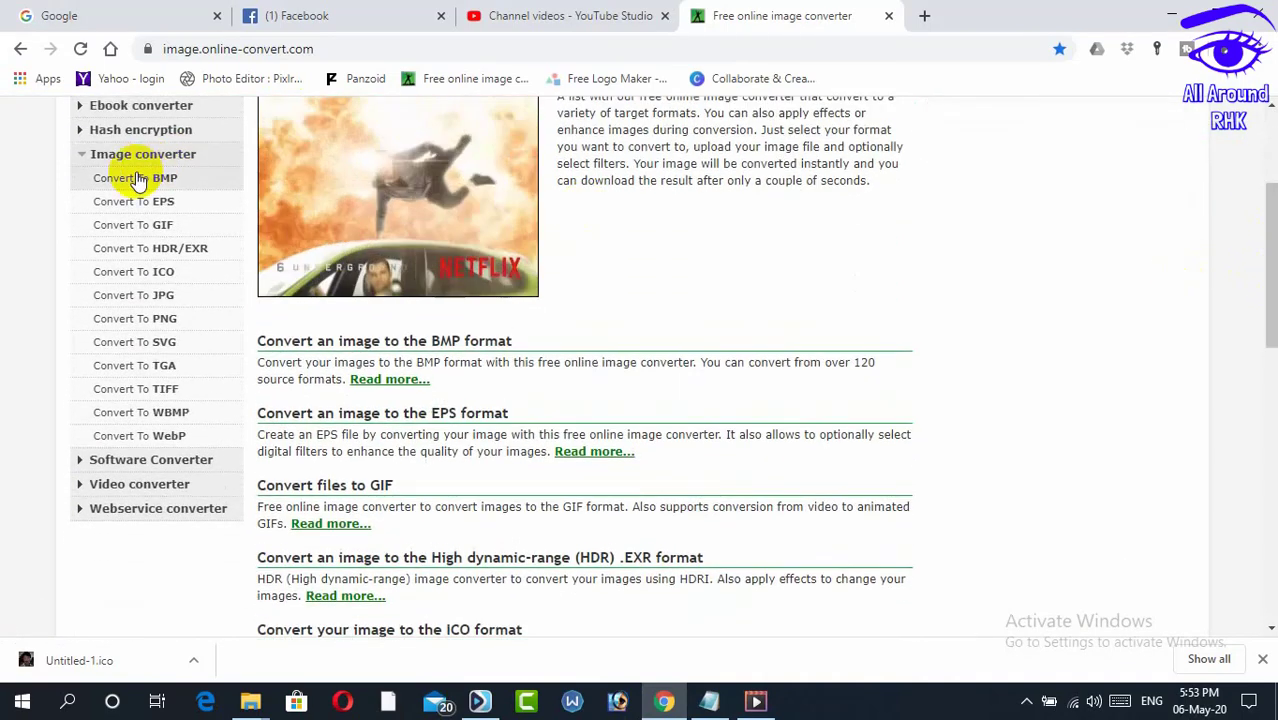
click(170, 279)
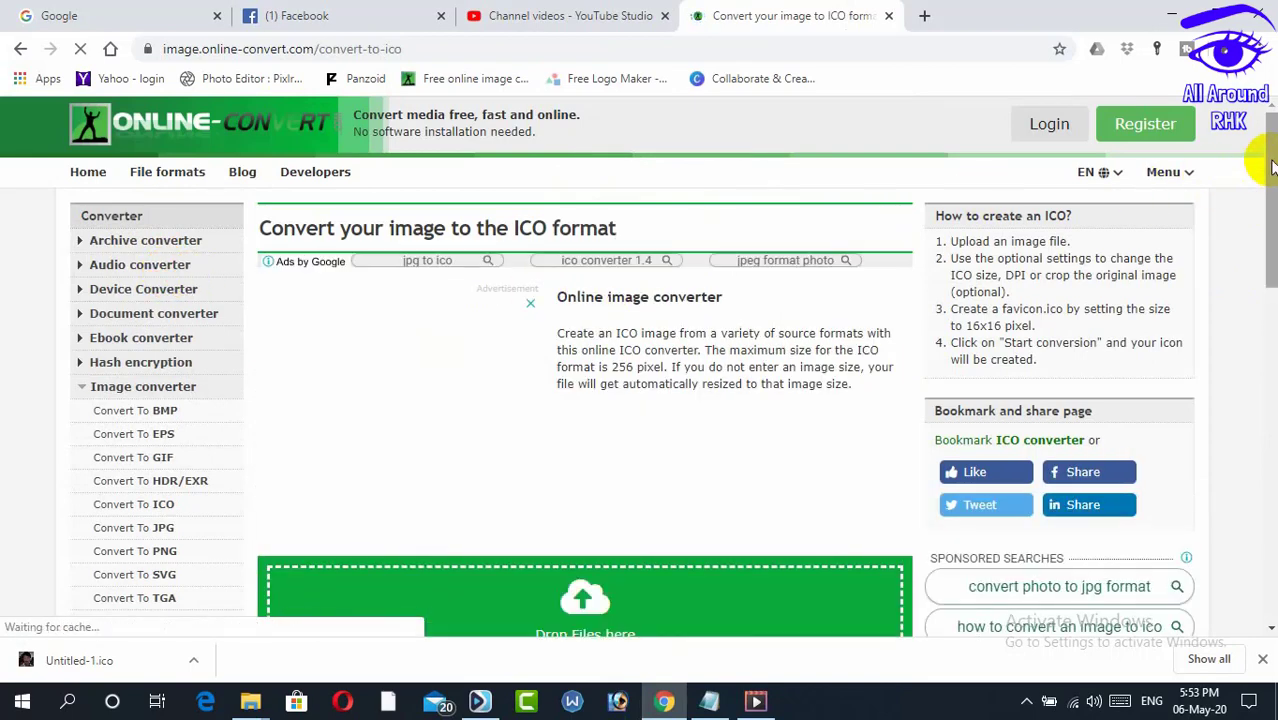
Upload Untitled-1.pdf from the desktop's New folder (2) to the ICO converter
drag(1268, 172, 1268, 285)
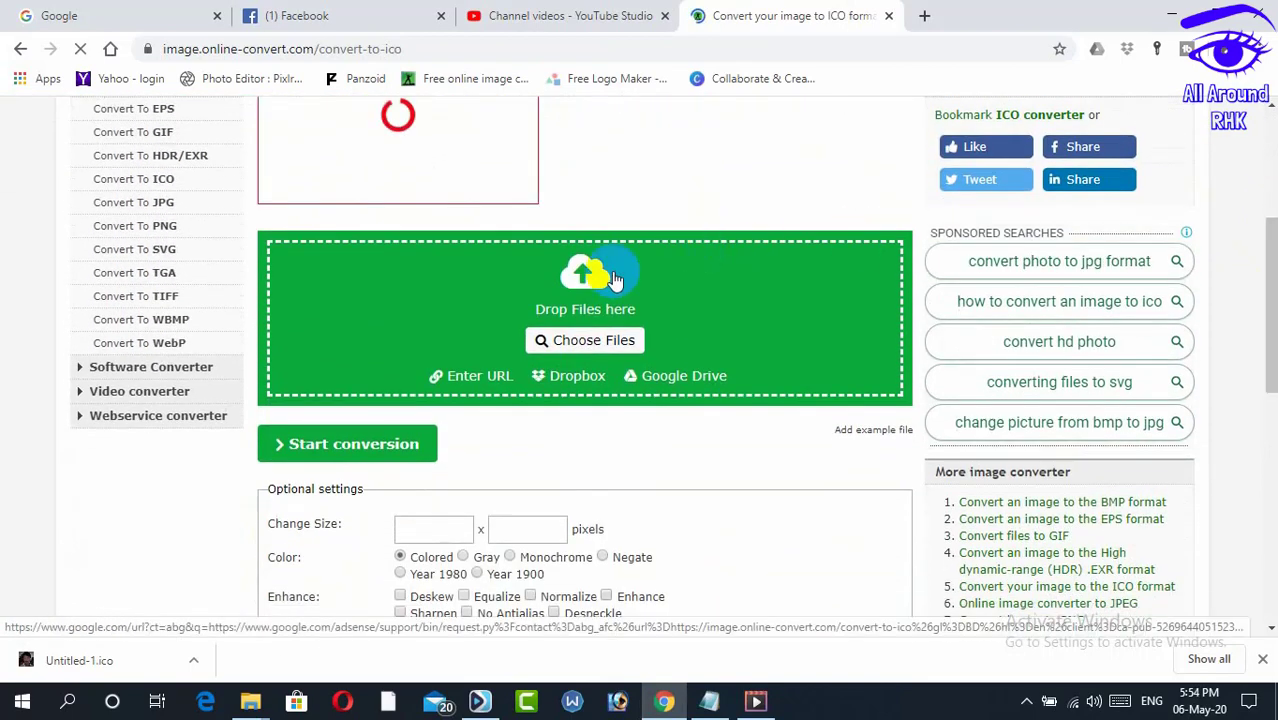
click(579, 339)
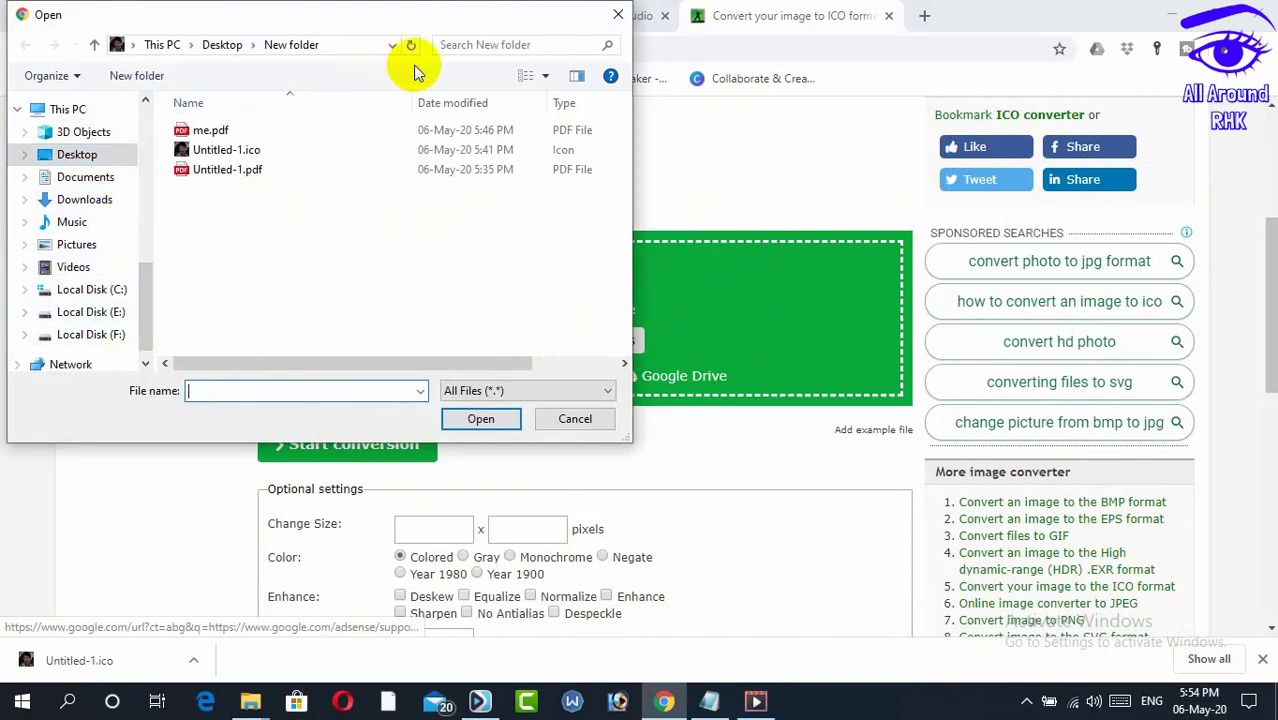
click(90, 45)
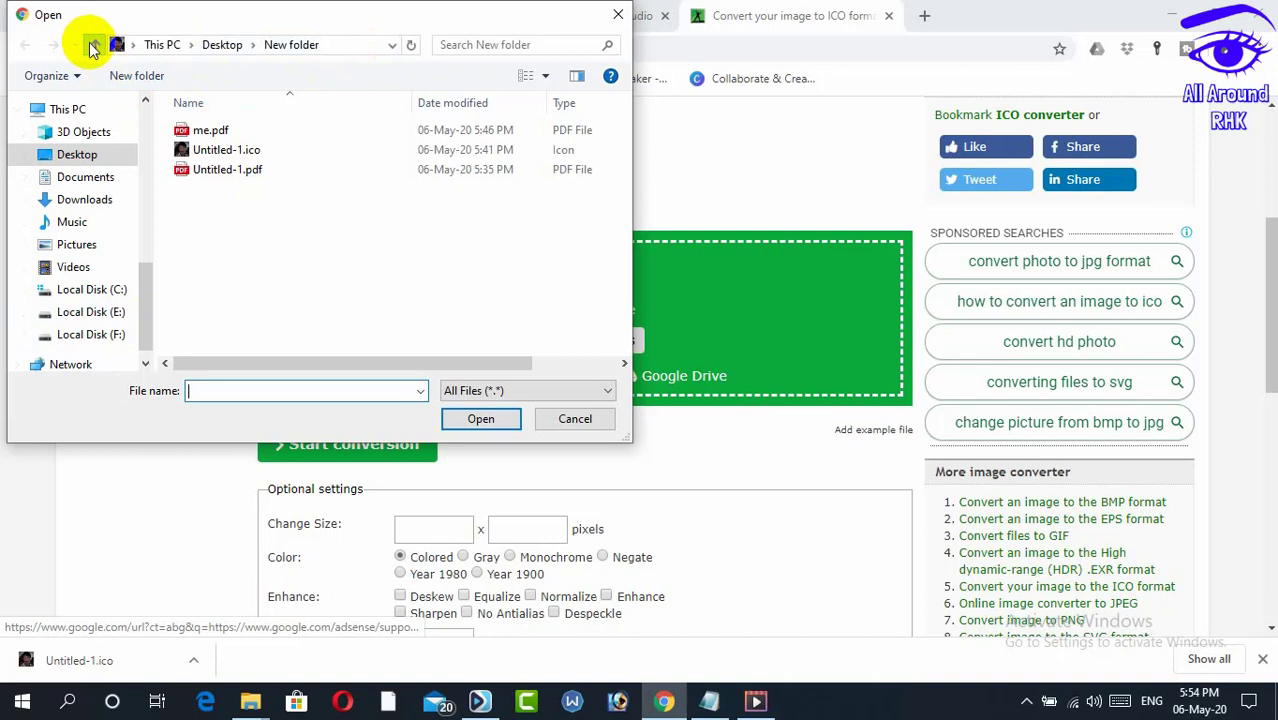
click(551, 183)
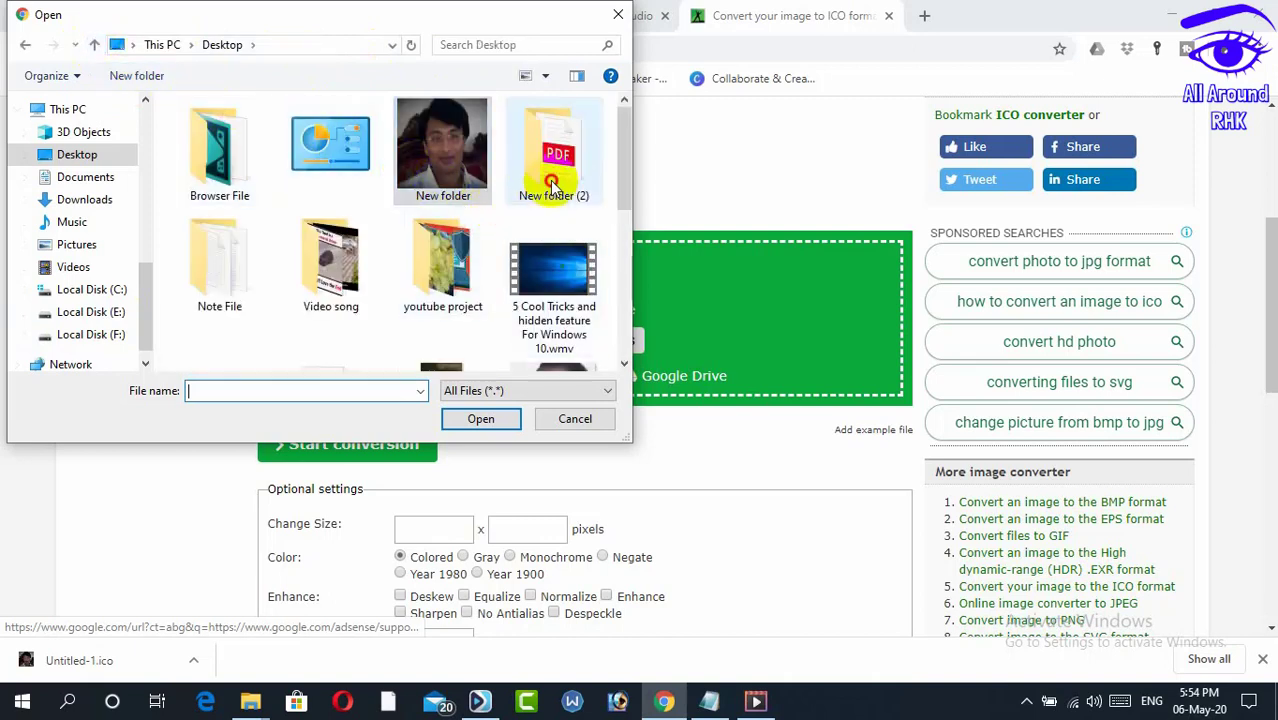
double_click(551, 183)
click(212, 130)
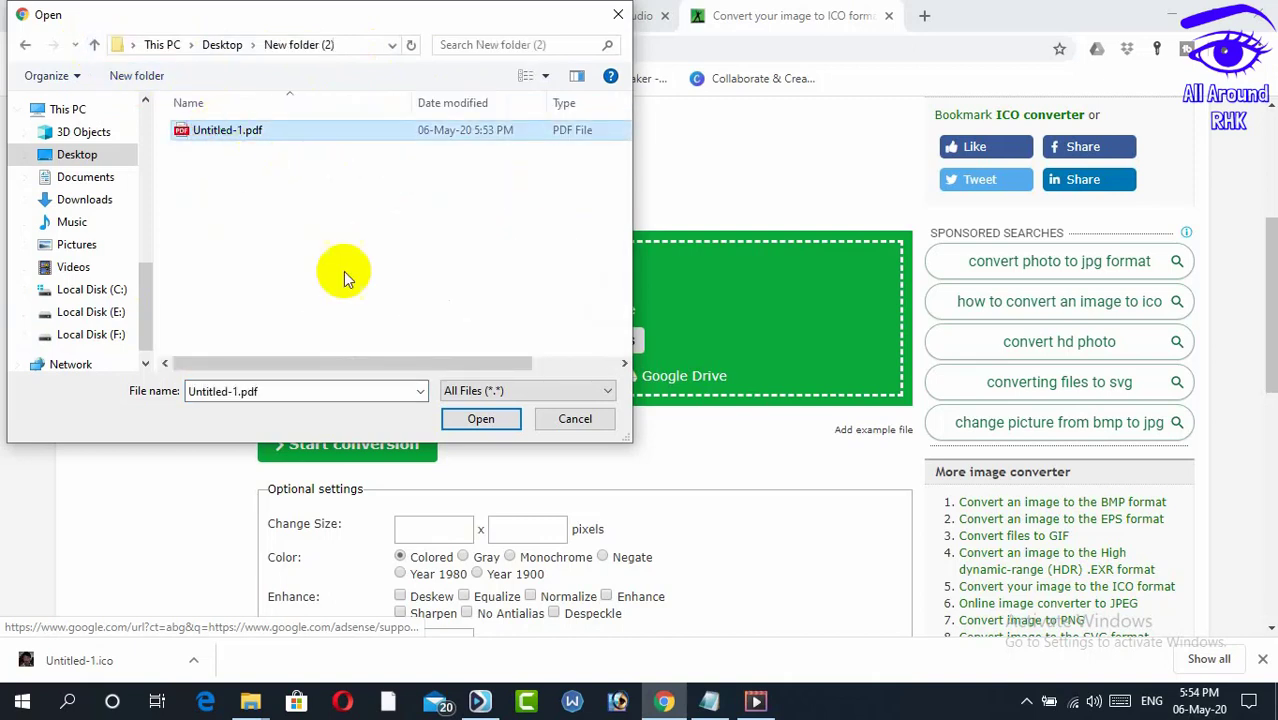
click(458, 418)
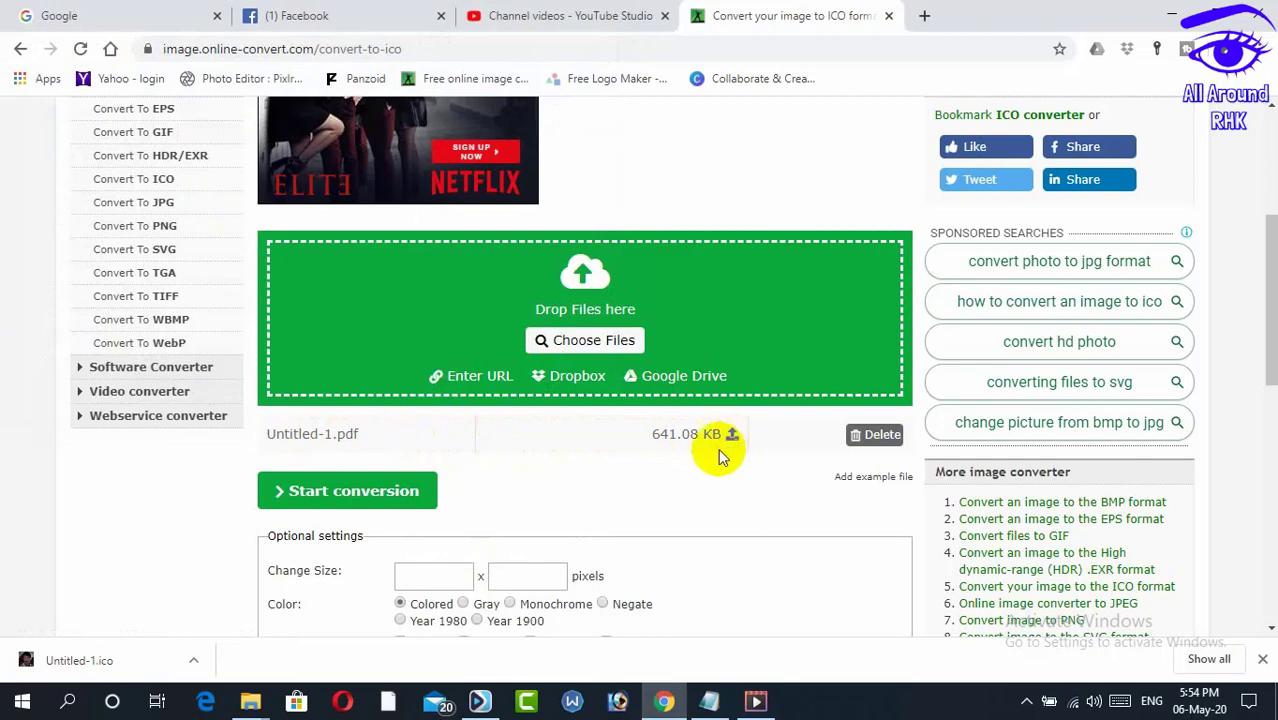
Convert the uploaded PDF to ICO and show the downloaded Untitled-1.ico in its folder
click(358, 496)
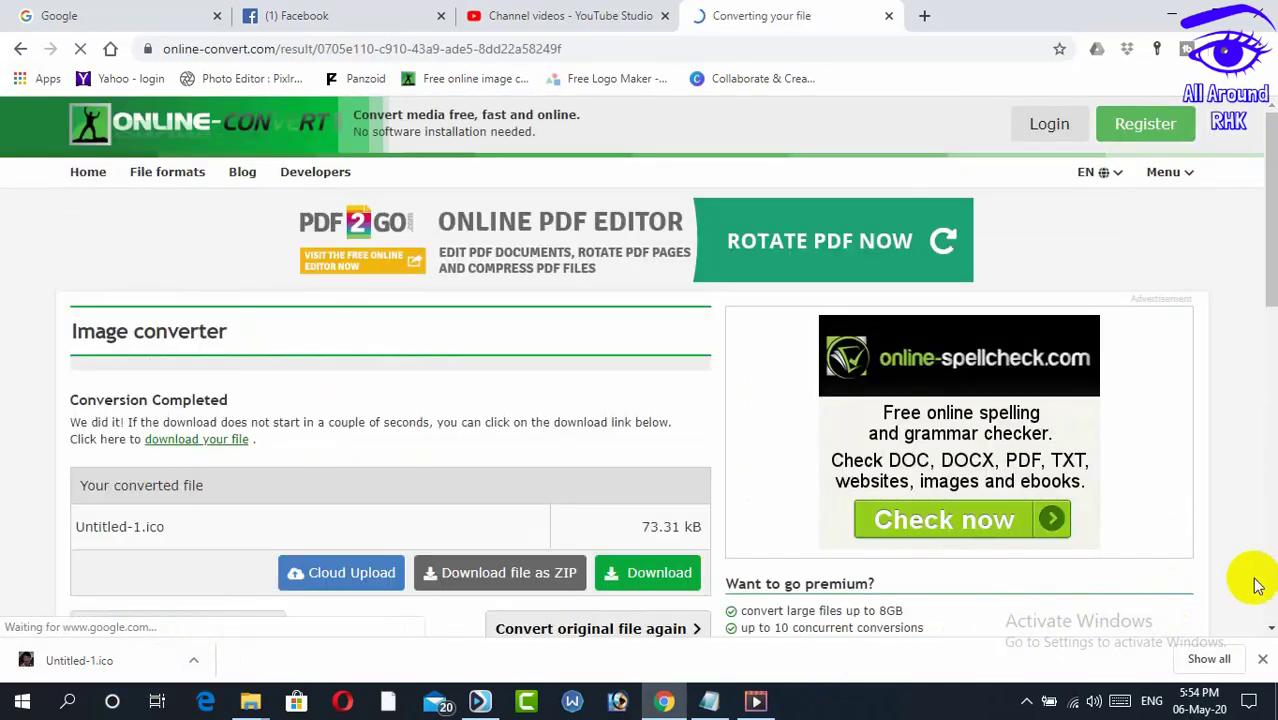
click(1260, 660)
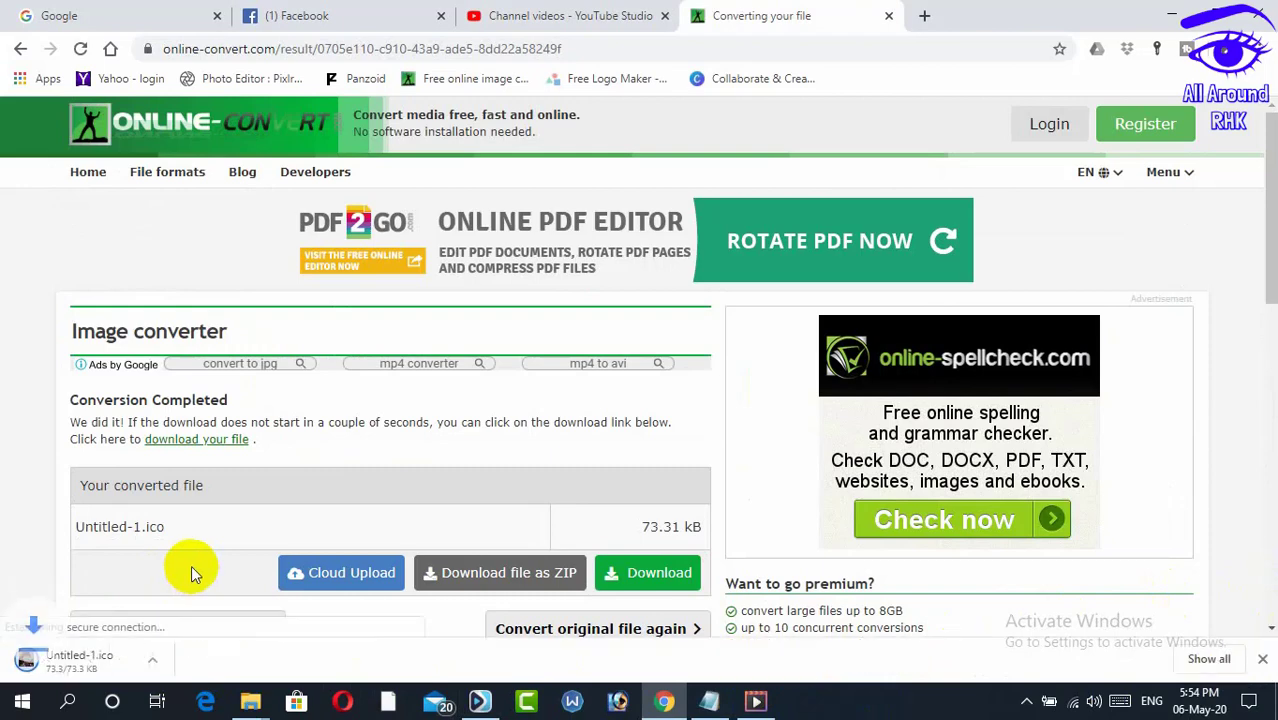
click(190, 662)
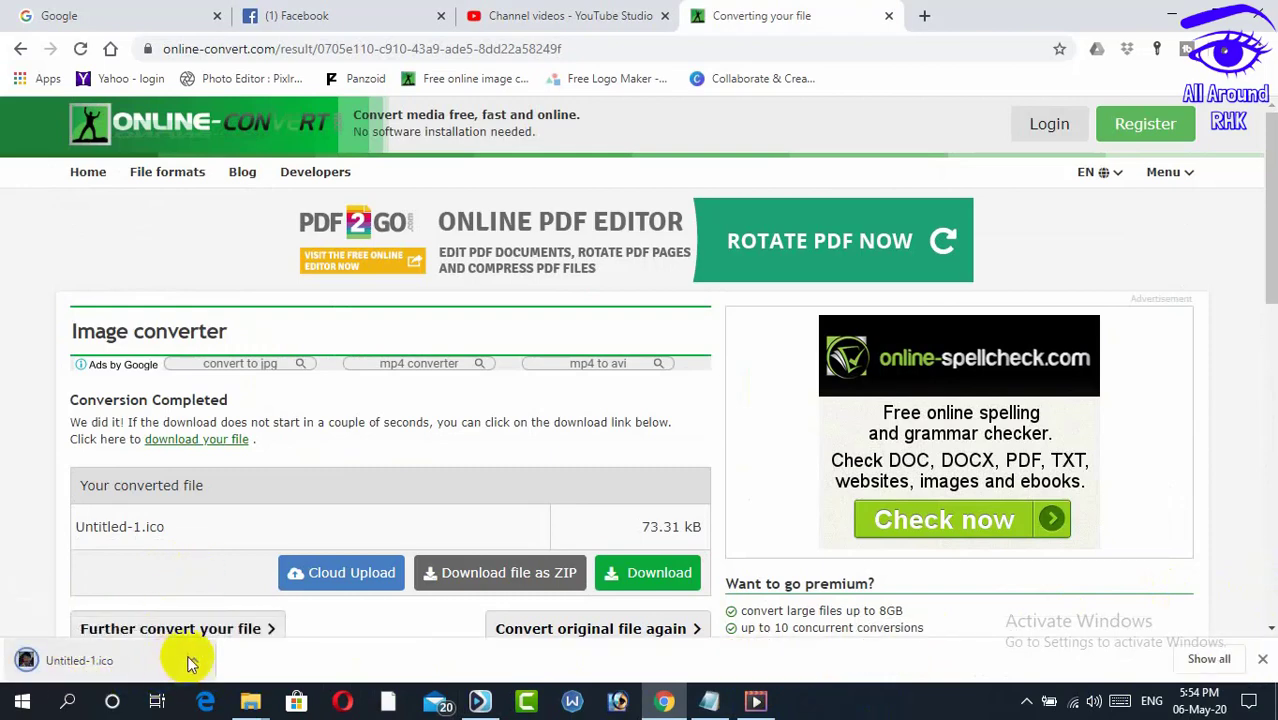
click(190, 662)
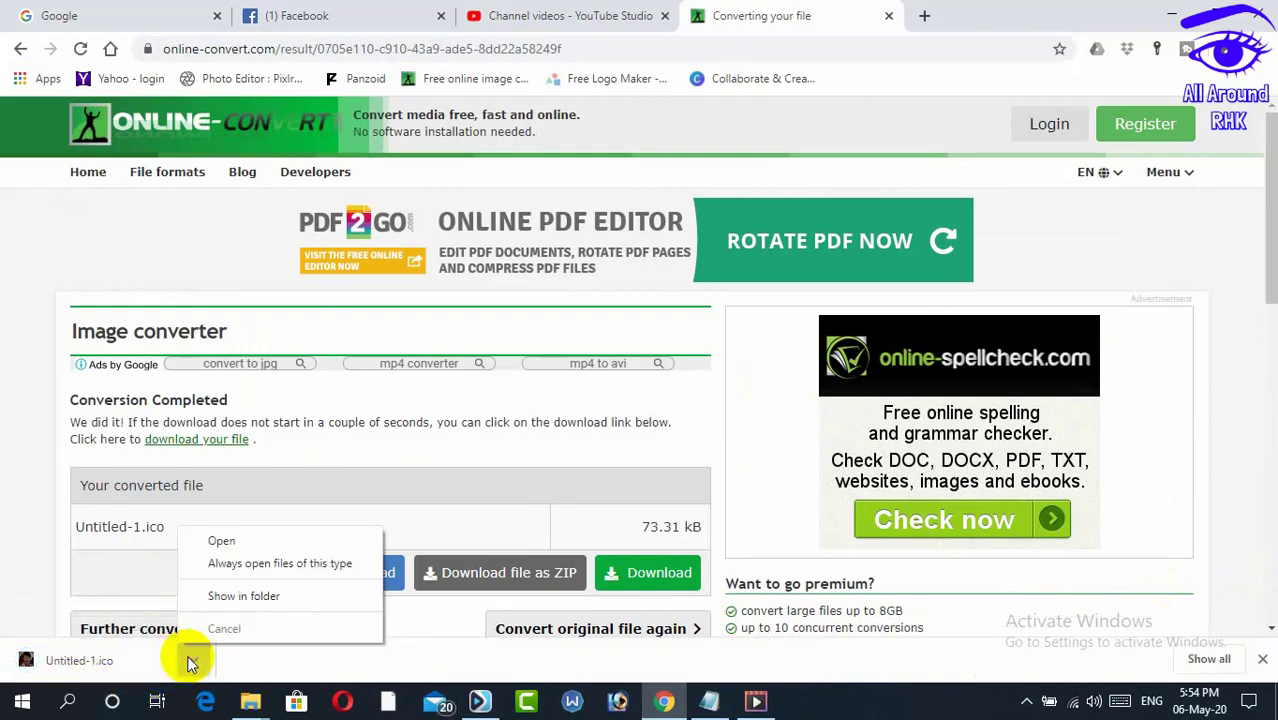
click(219, 597)
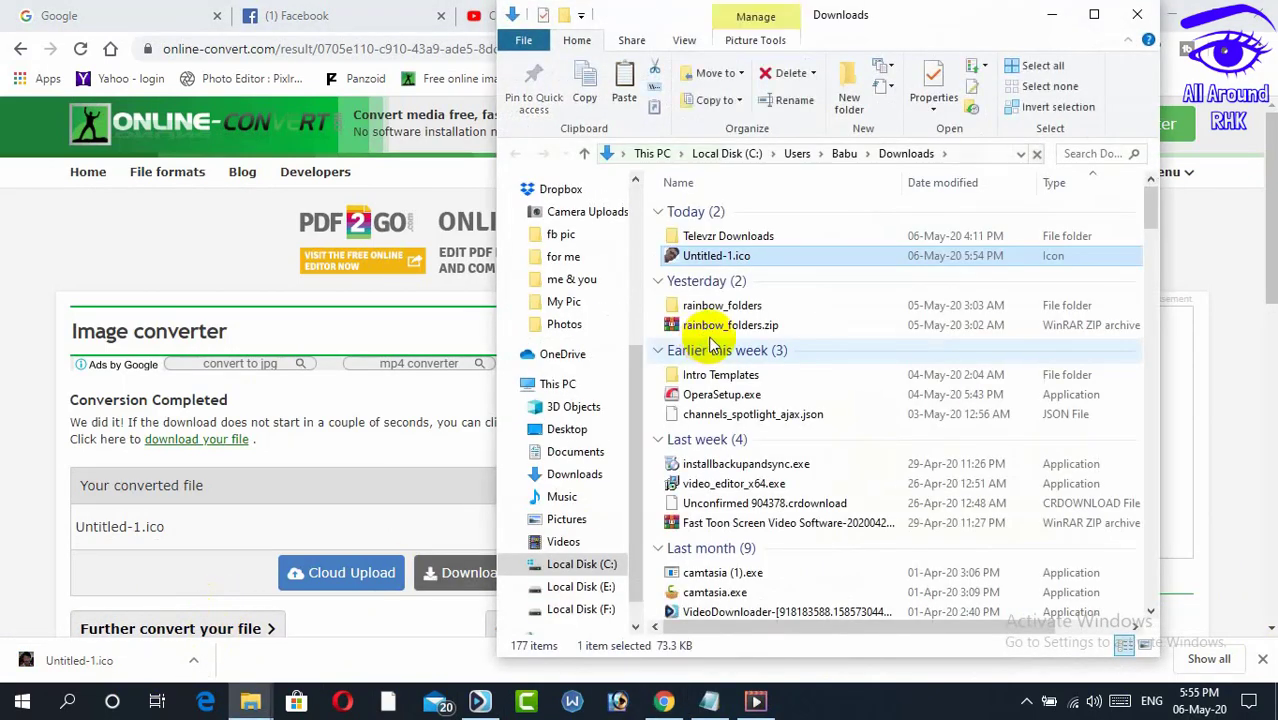
Move Untitled-1.ico from Downloads into the desktop's New folder (2), close the folder and refresh the desktop
right_click(727, 259)
click(776, 551)
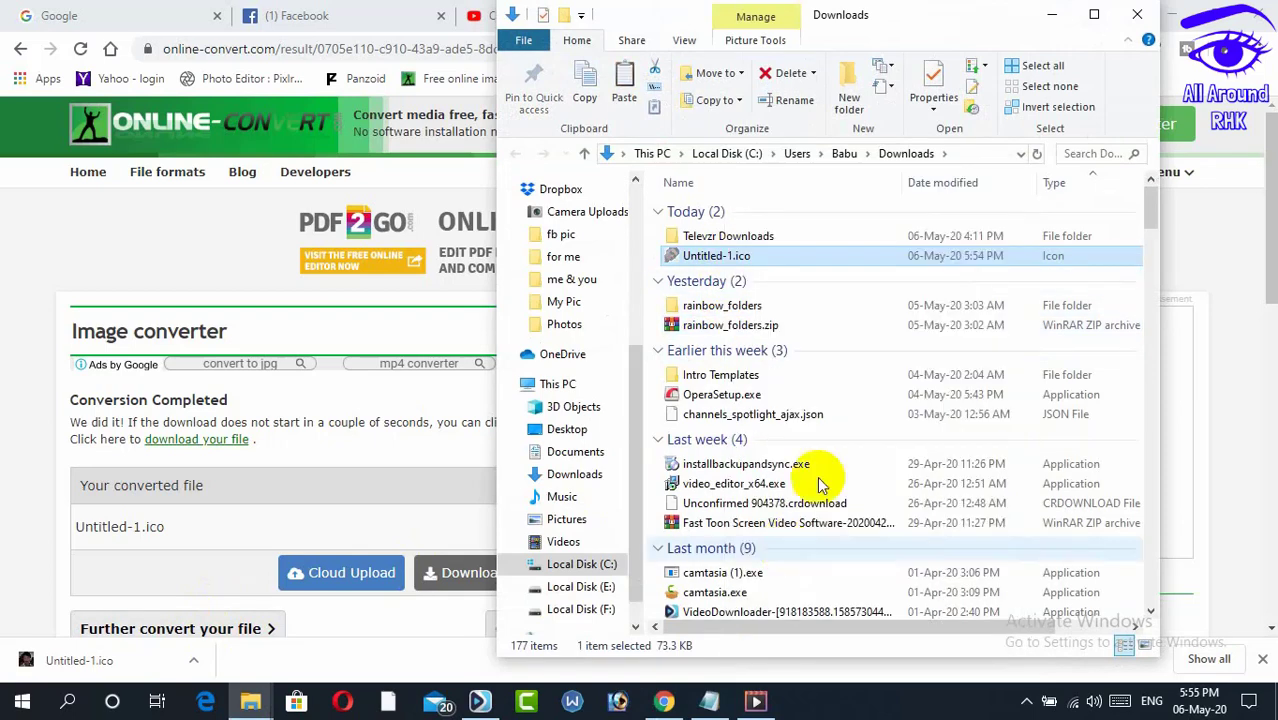
click(1052, 16)
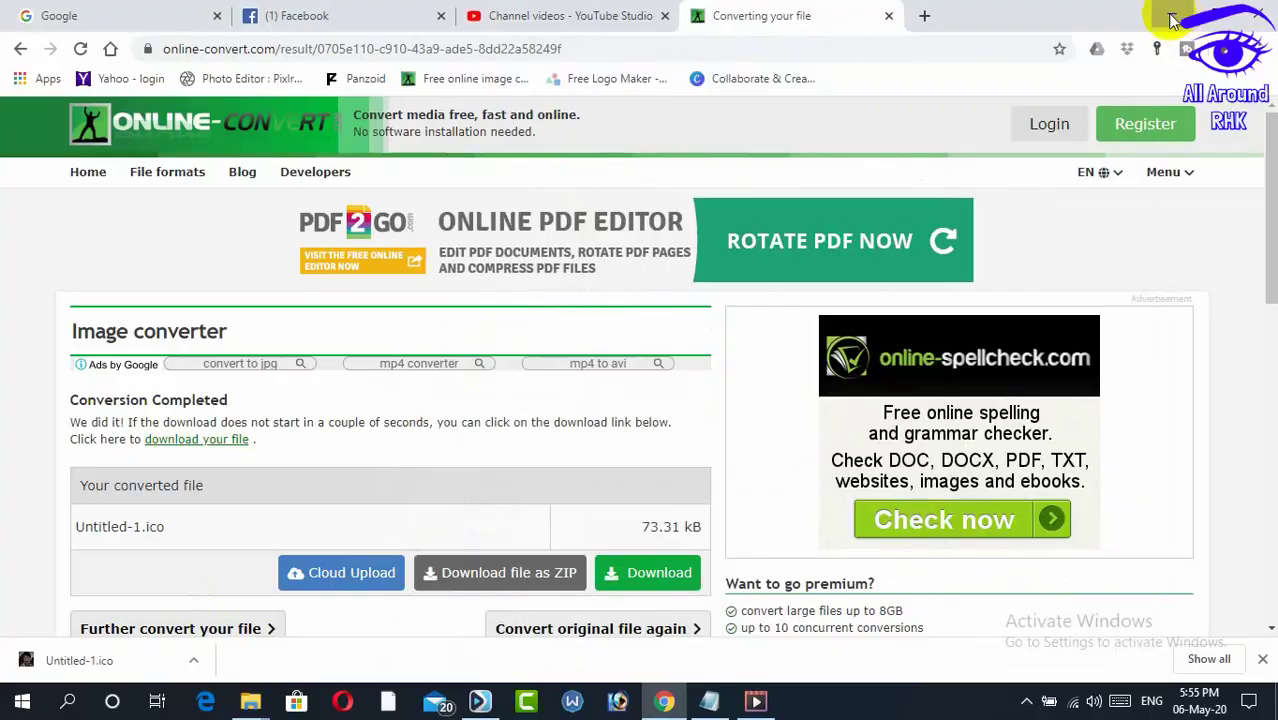
click(1173, 18)
double_click(190, 508)
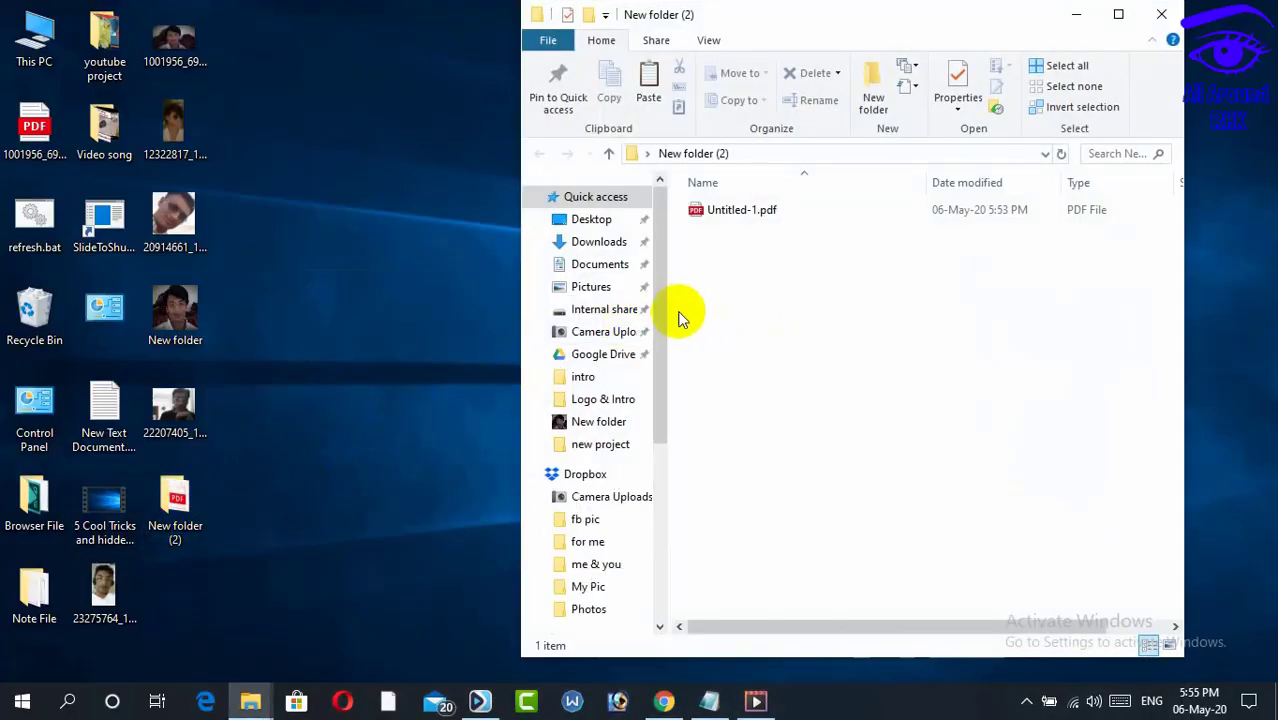
right_click(726, 285)
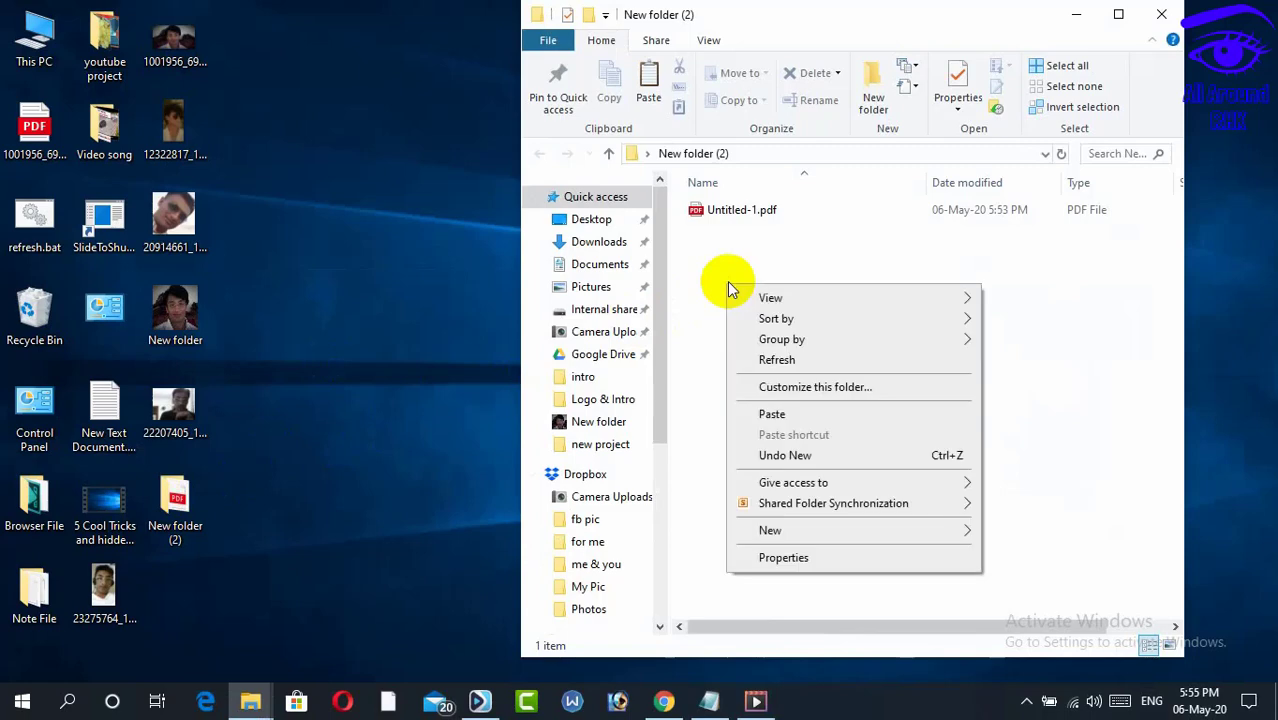
click(777, 413)
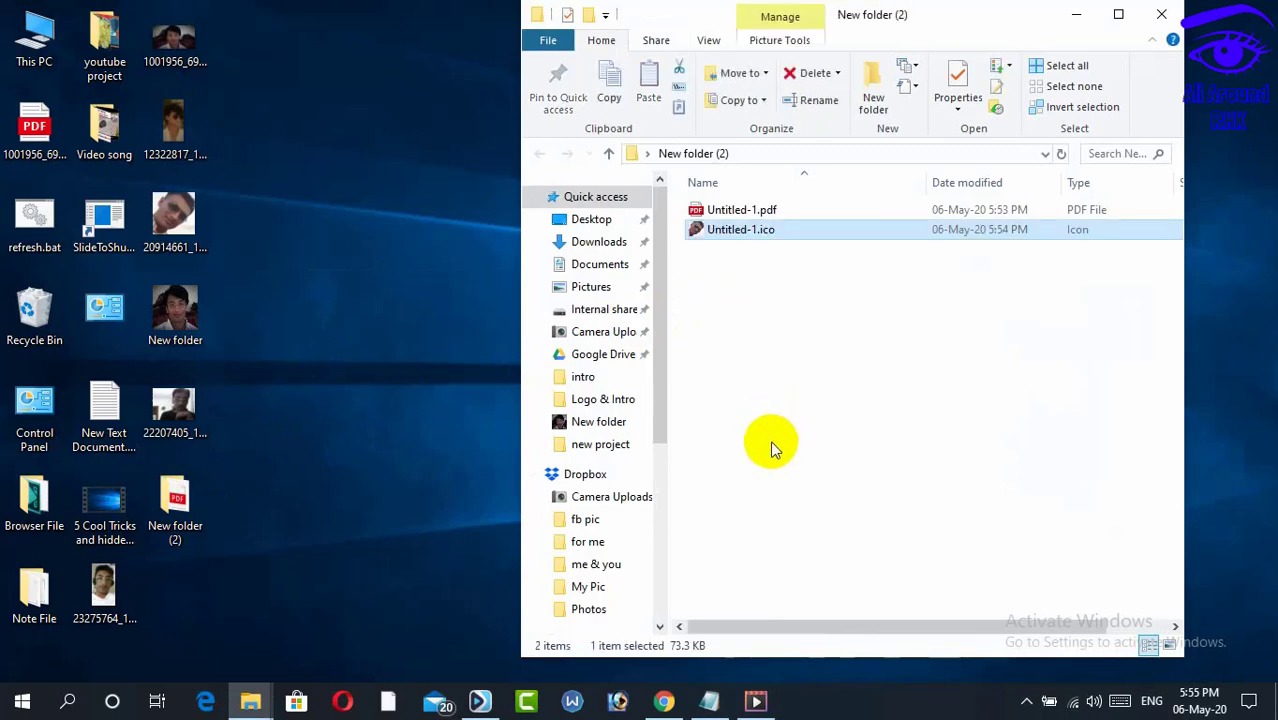
click(1160, 22)
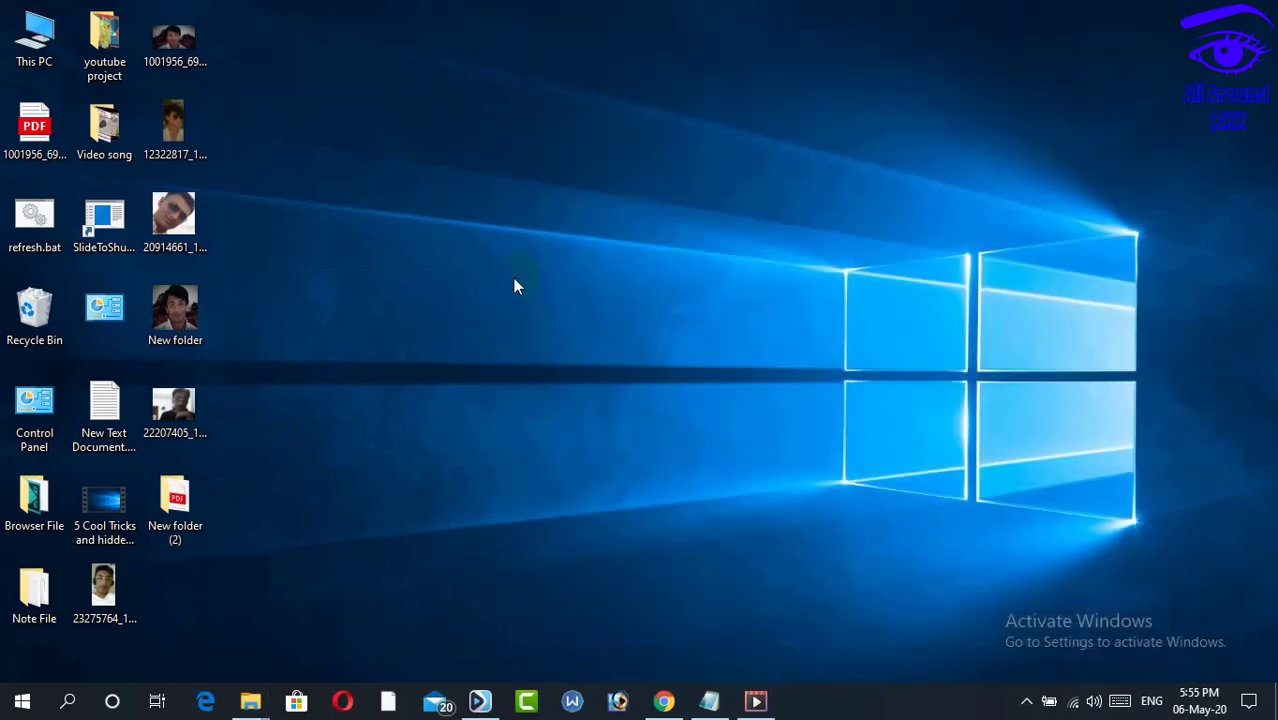
right_click(269, 421)
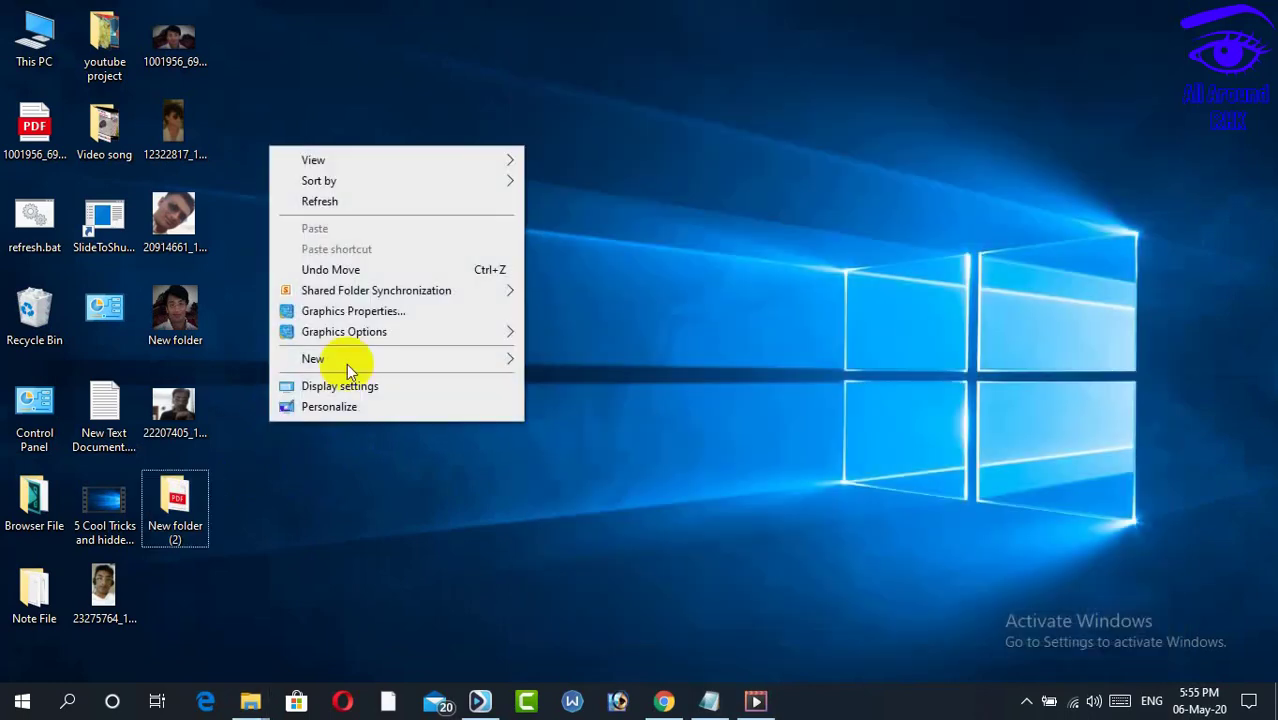
click(354, 206)
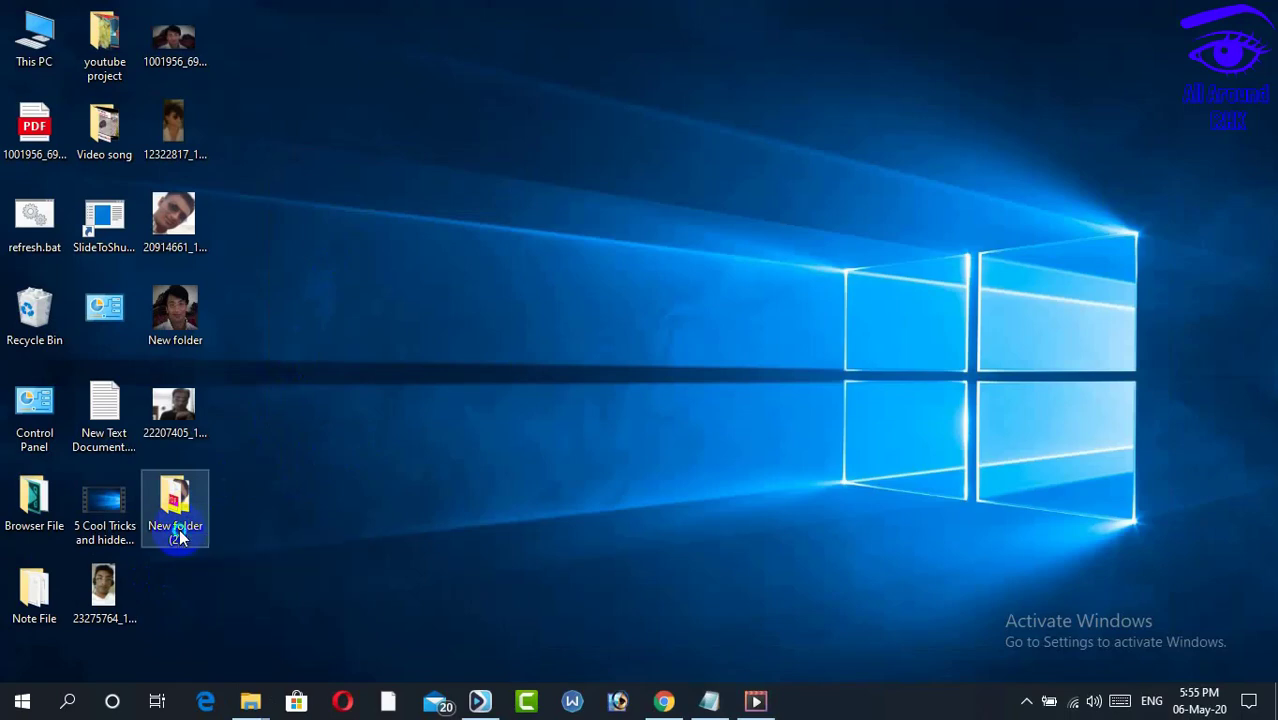
Change the folder icon of New folder (2) to the Untitled-1.ico stored inside it, and apply the properties
right_click(179, 529)
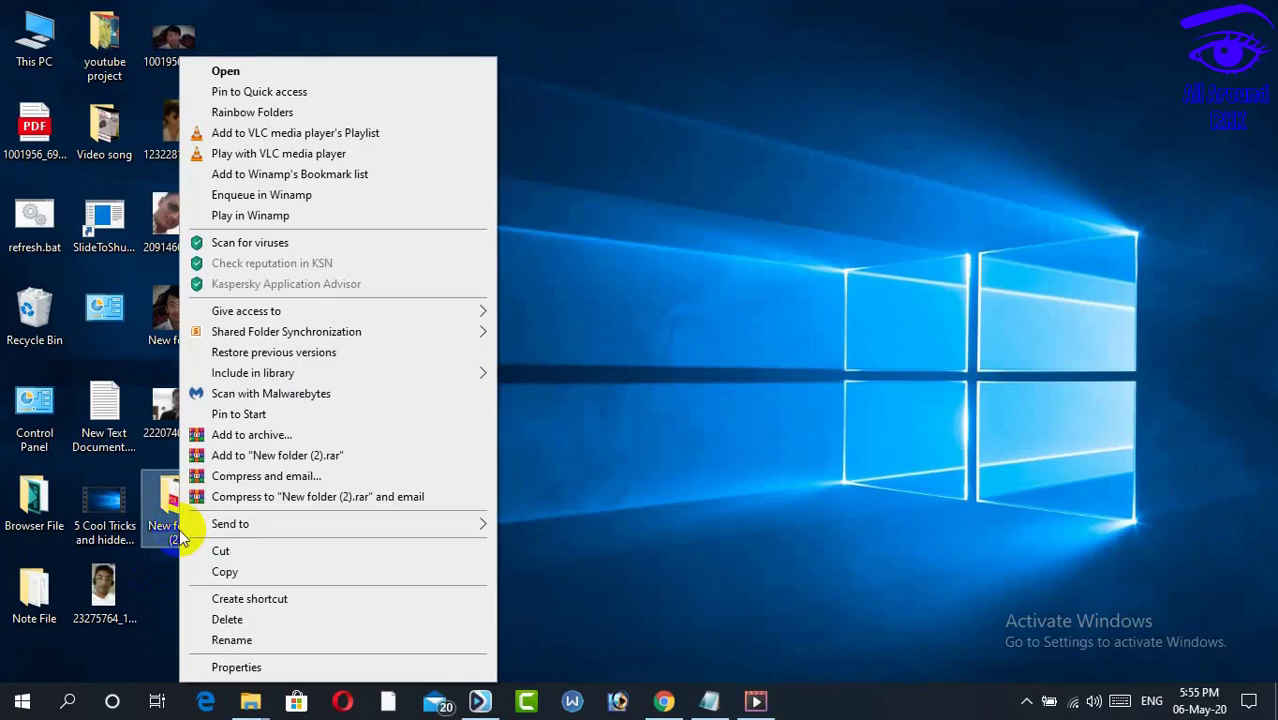
click(237, 667)
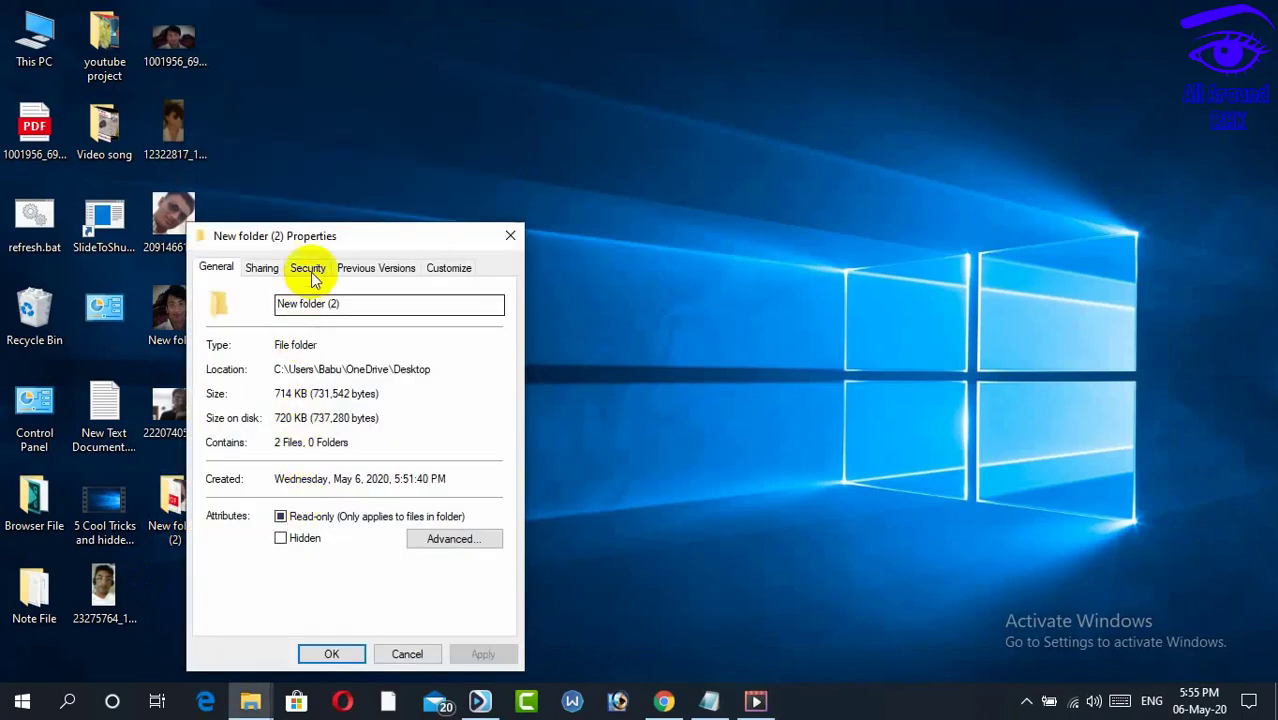
click(446, 268)
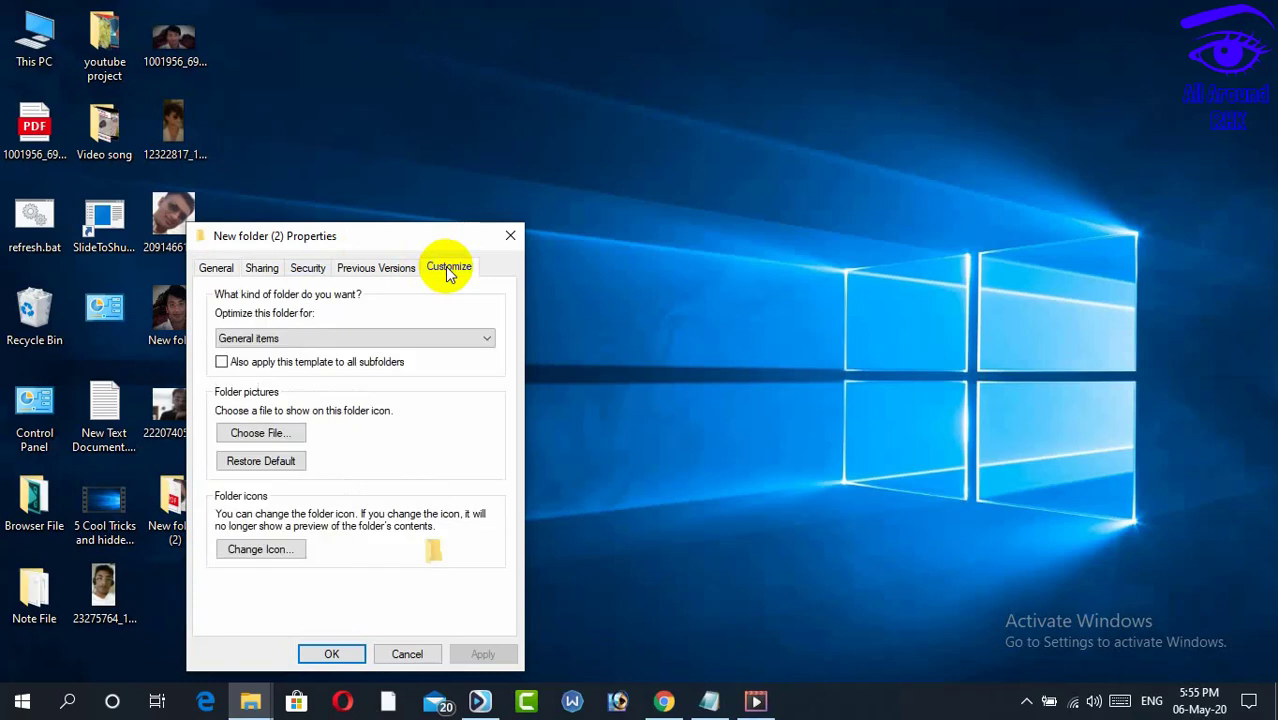
click(278, 550)
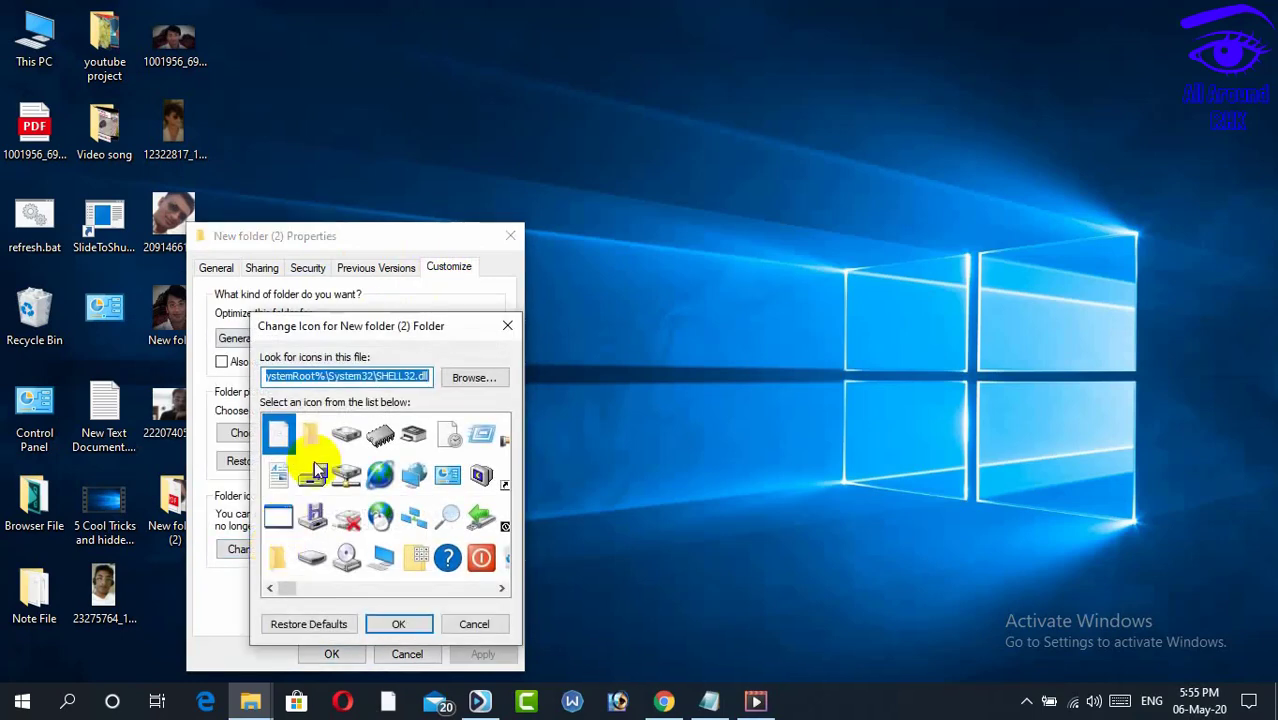
click(472, 380)
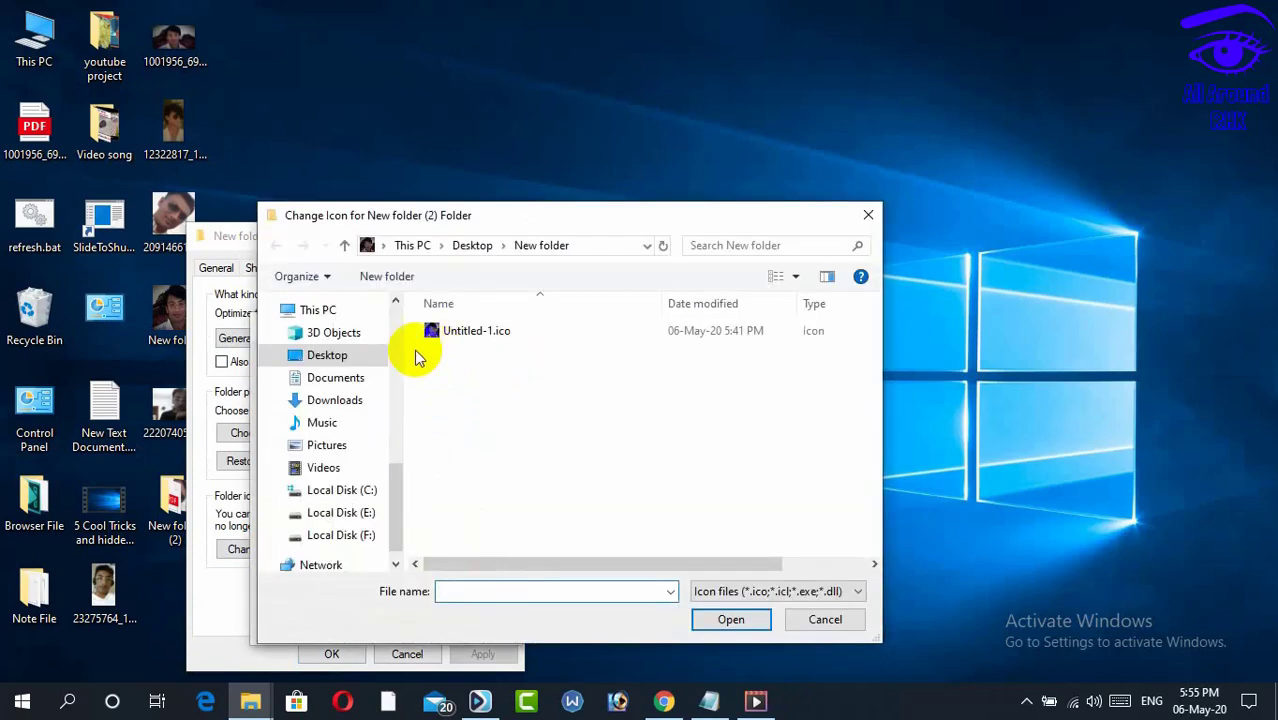
click(347, 246)
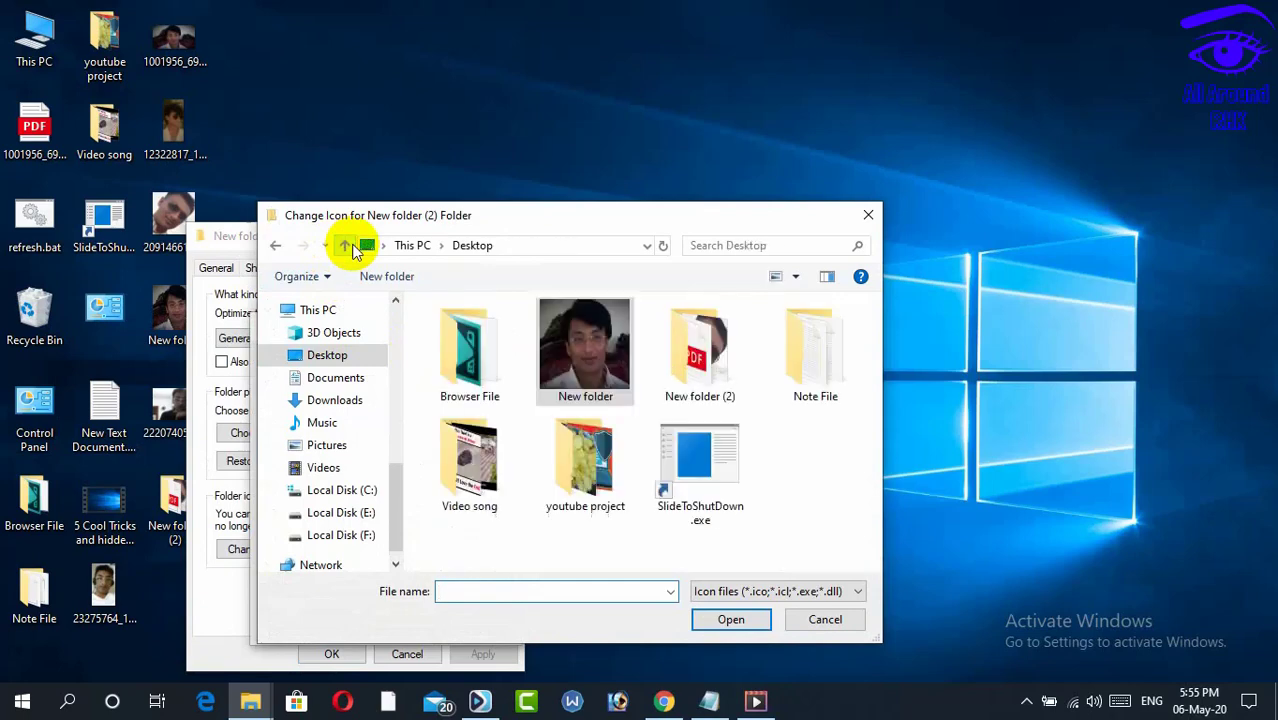
double_click(679, 378)
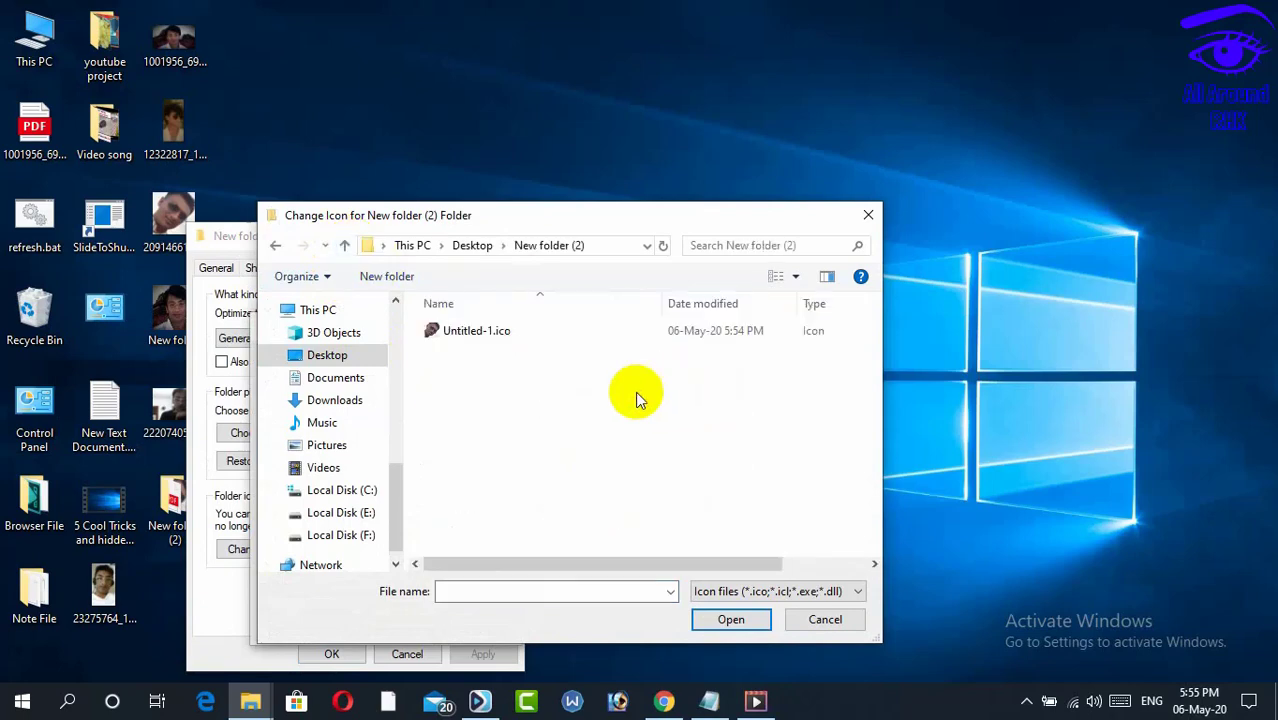
click(474, 334)
click(704, 619)
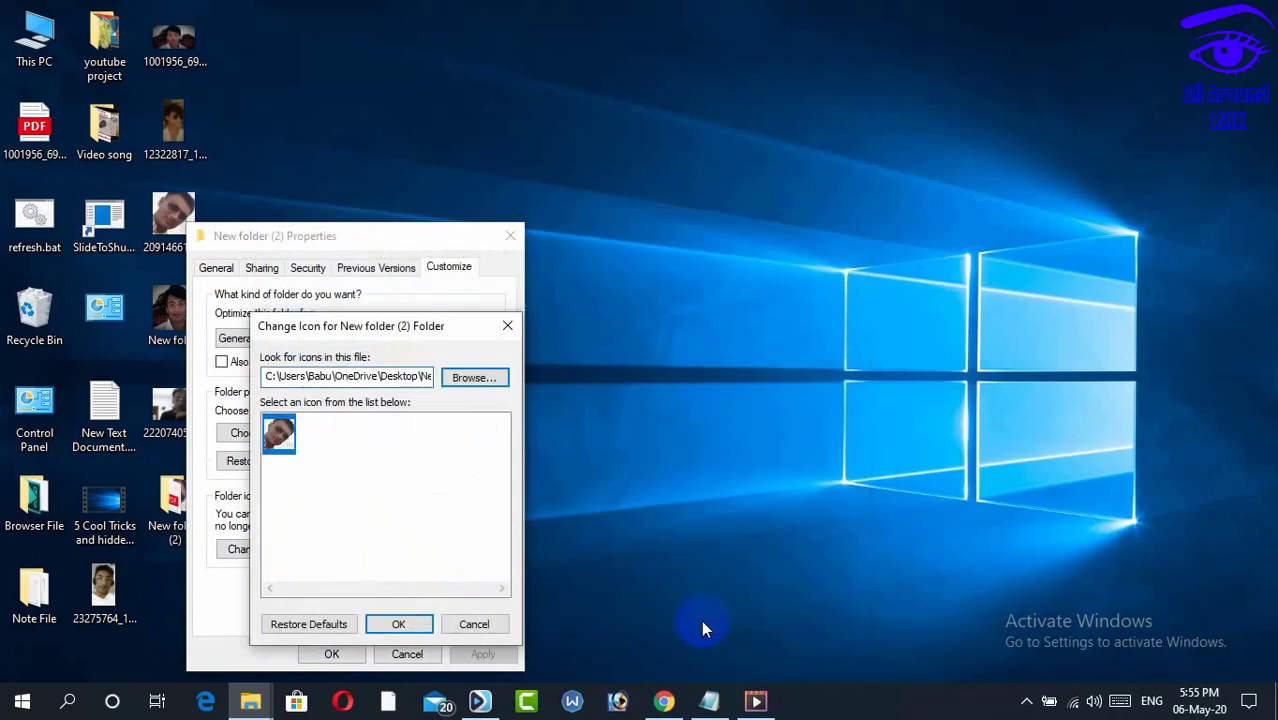
click(402, 624)
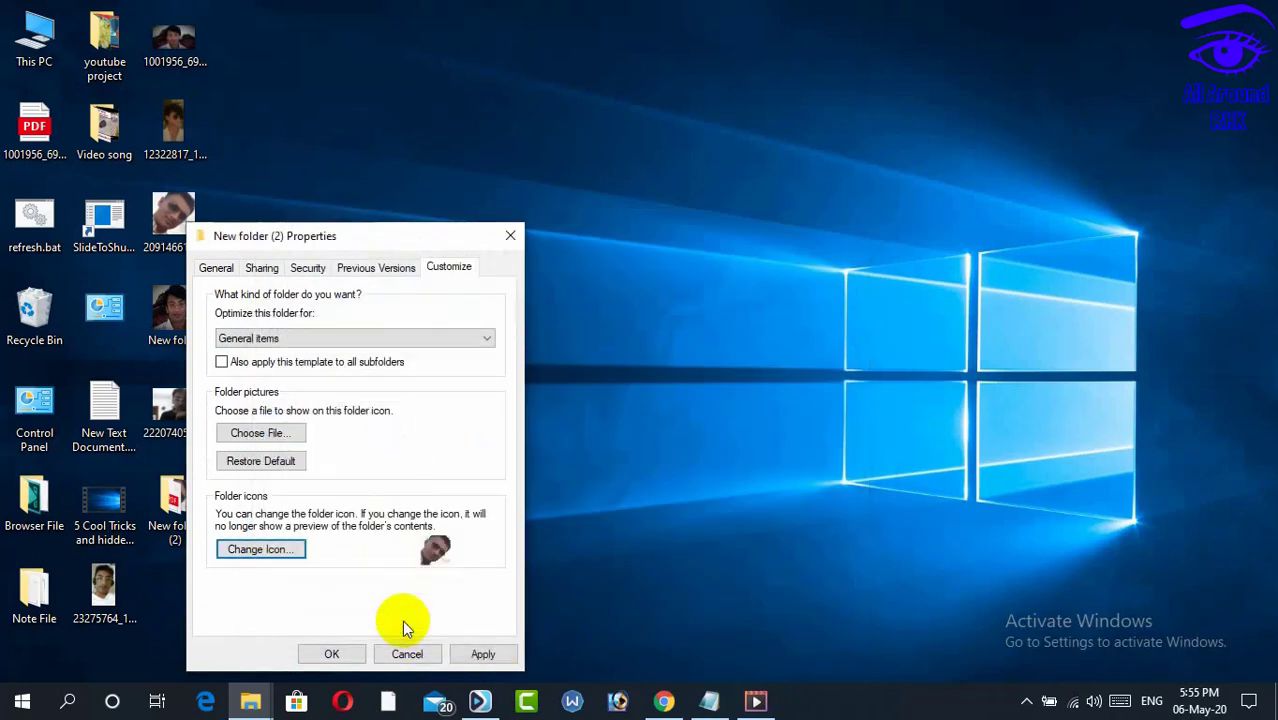
click(470, 654)
click(331, 654)
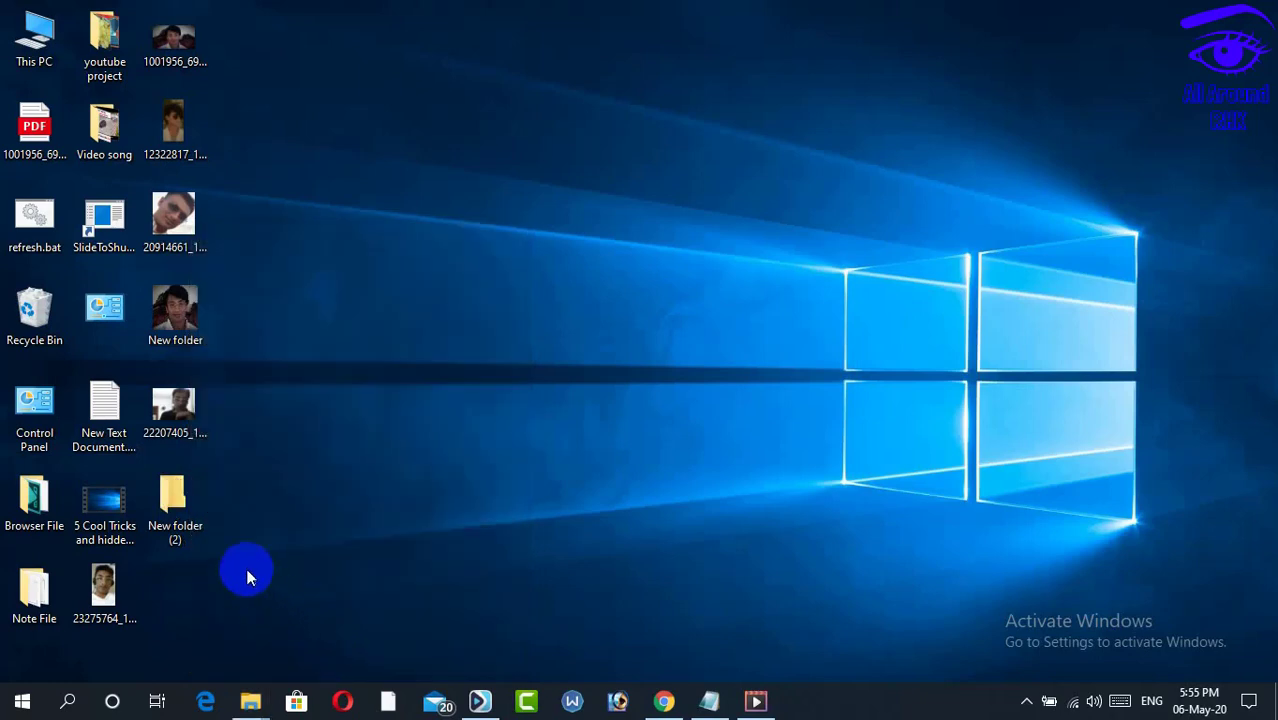
Refresh the desktop and move New folder (2) to the spot directly above New folder
right_click(393, 366)
click(431, 427)
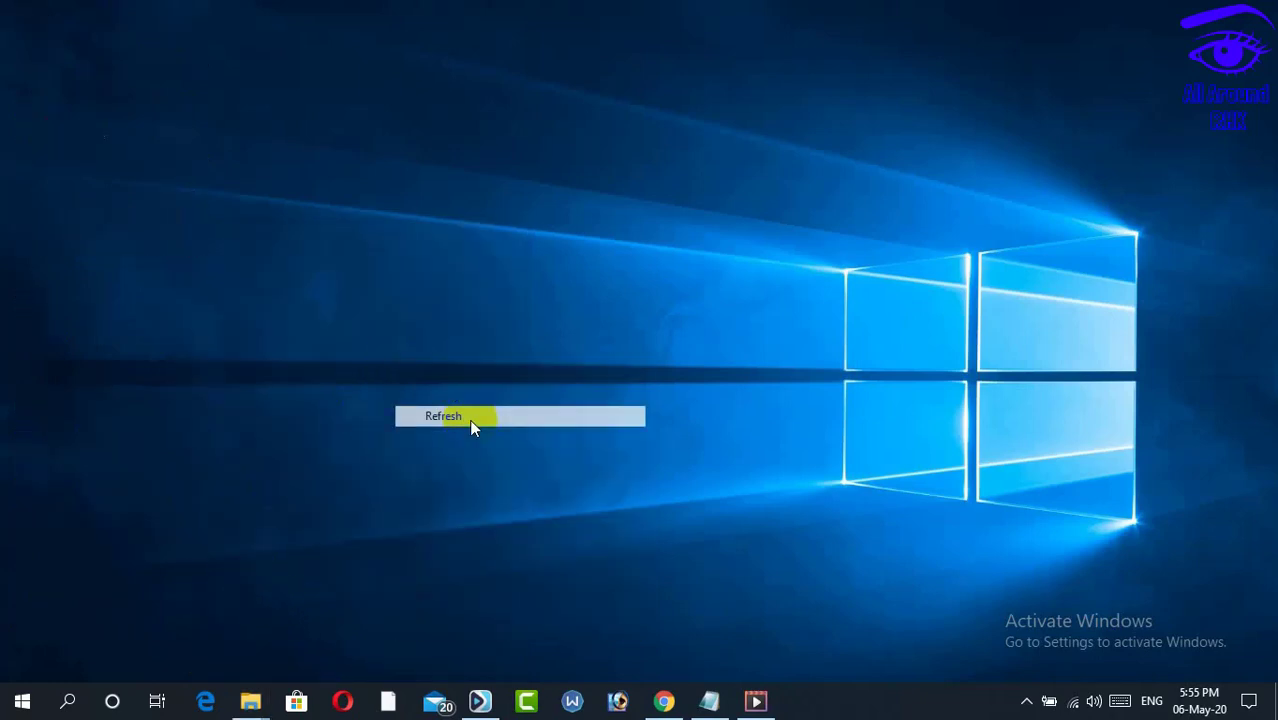
drag(201, 525, 462, 382)
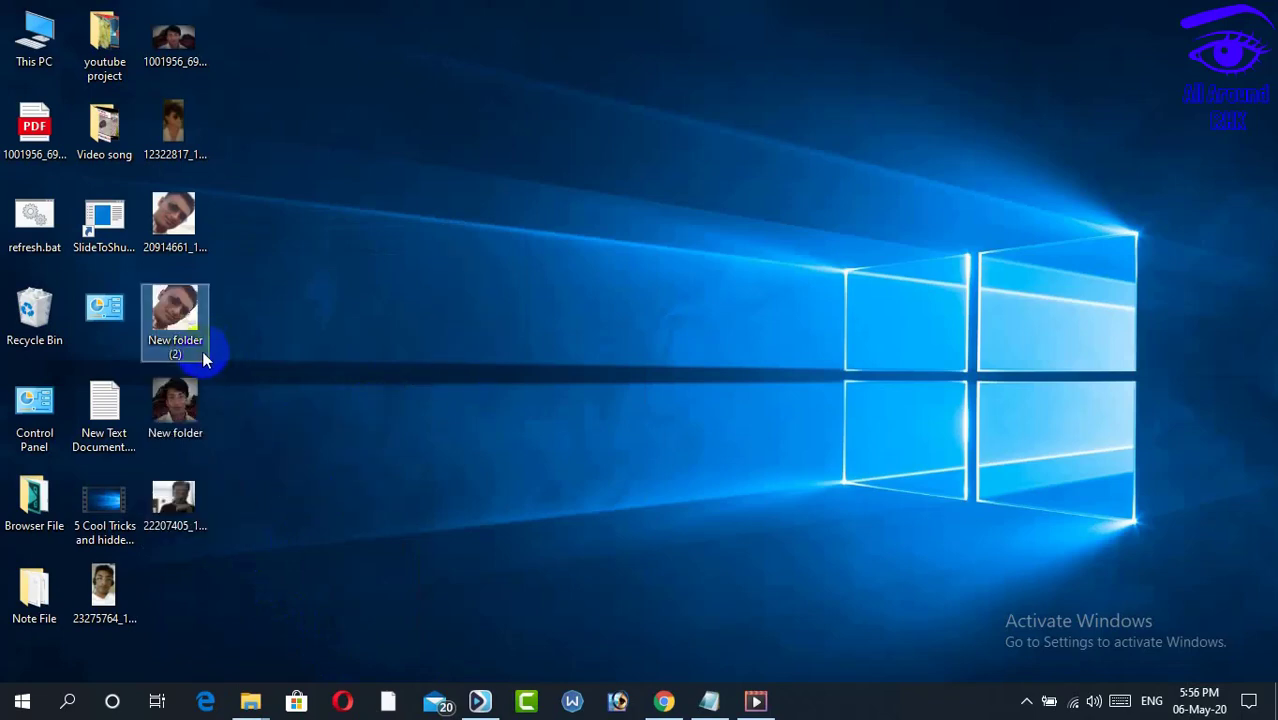
mouse_move(200, 365)
click(664, 701)
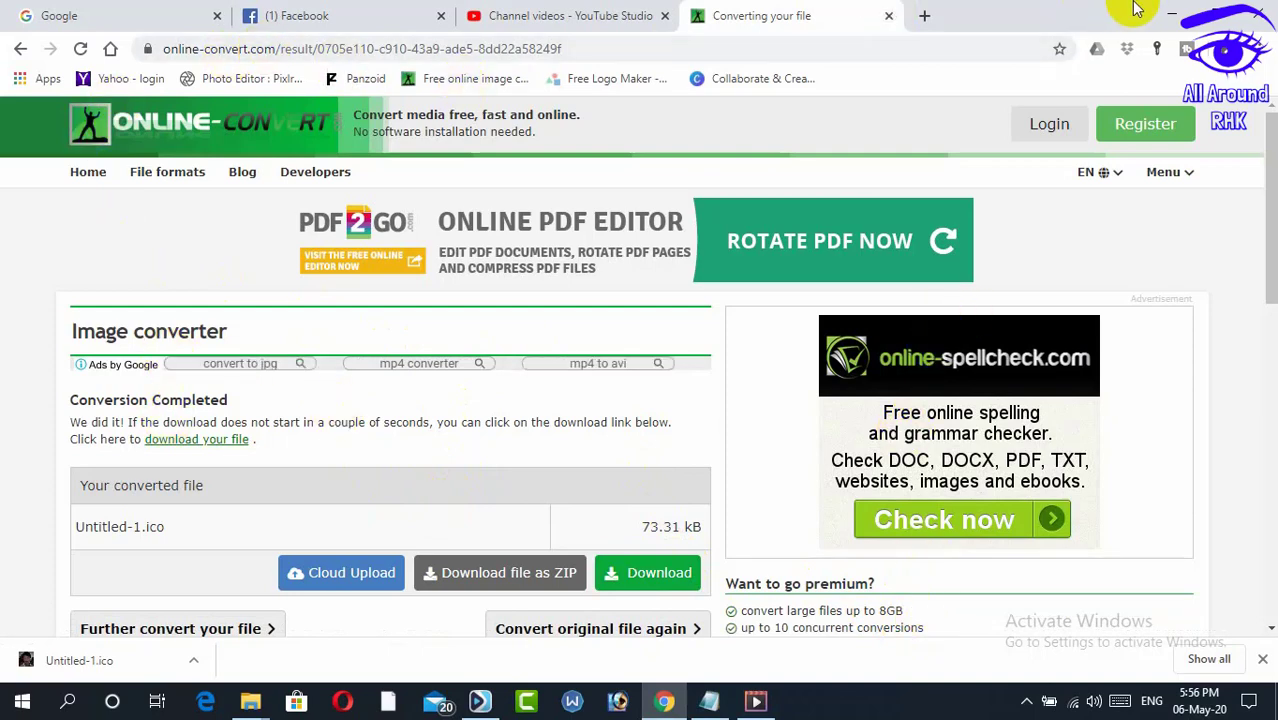
click(1168, 17)
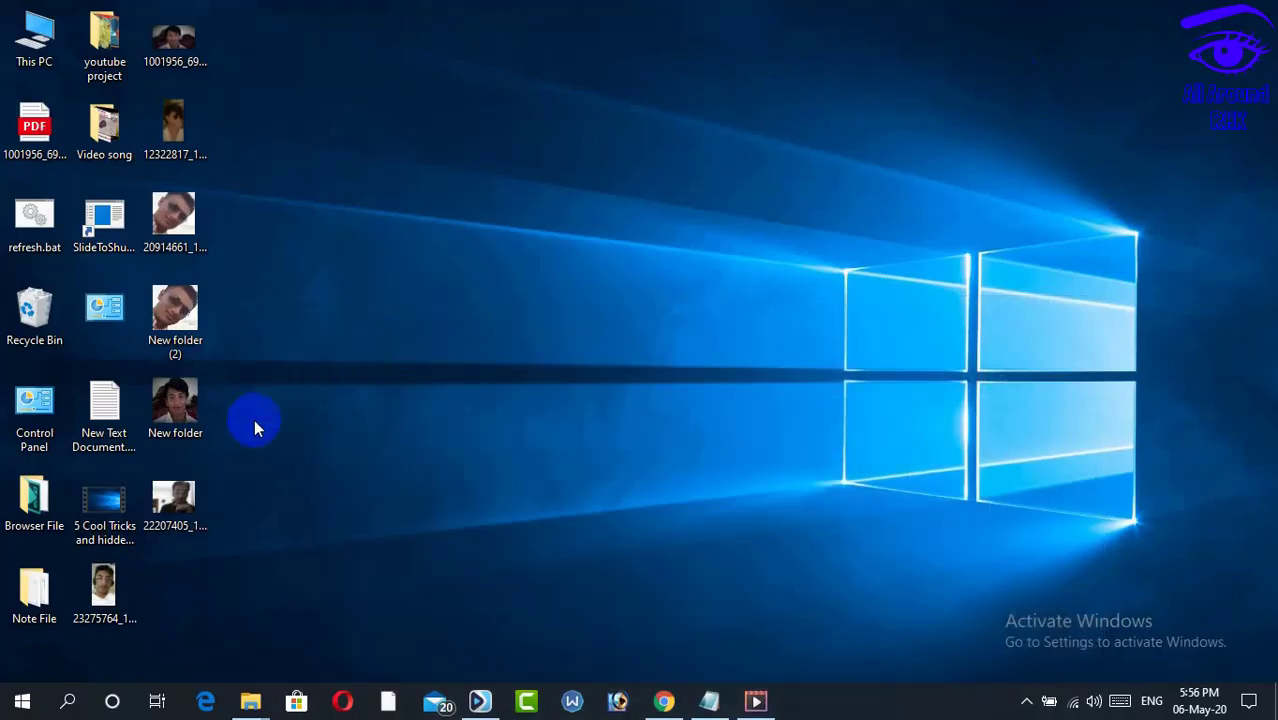
click(196, 332)
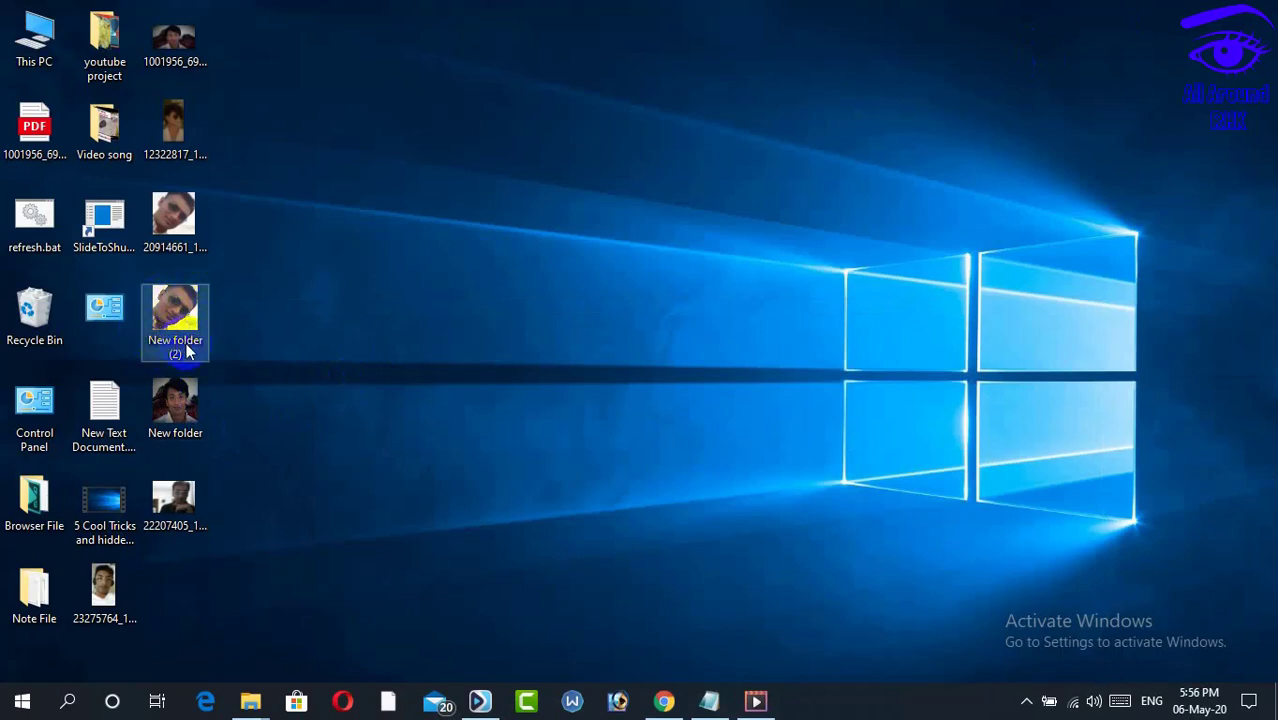
click(389, 338)
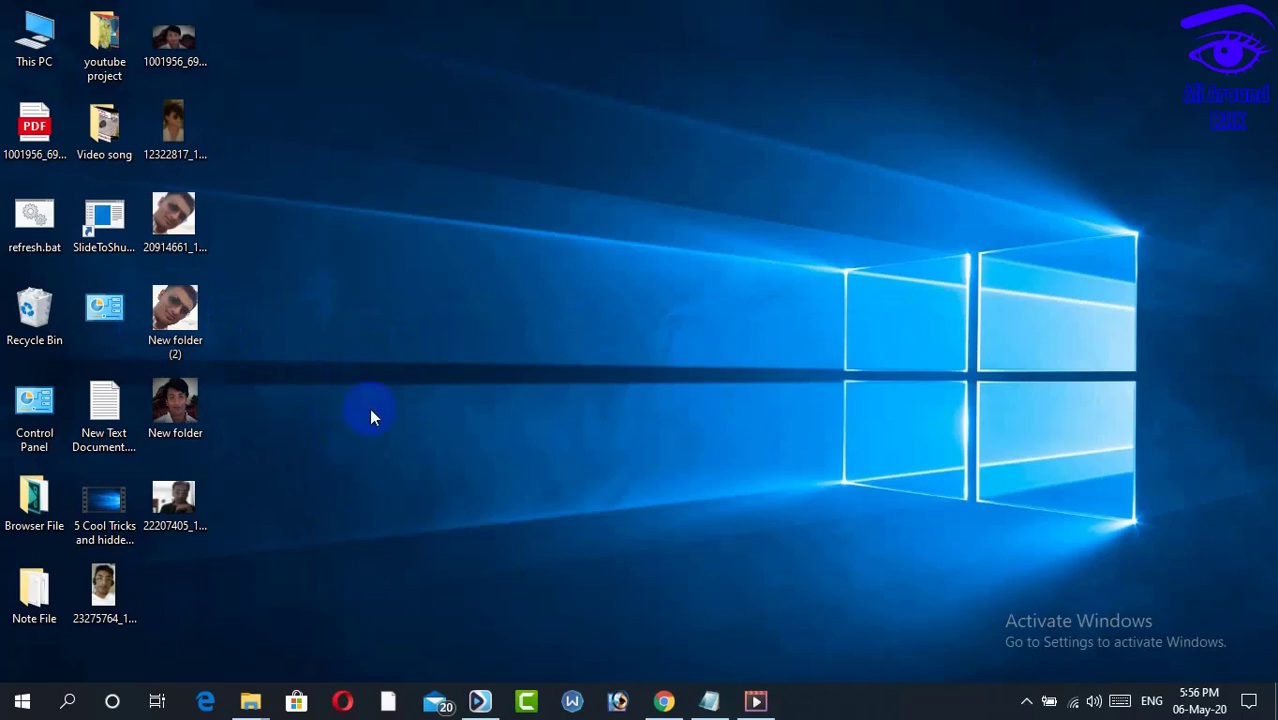
right_click(417, 214)
click(463, 272)
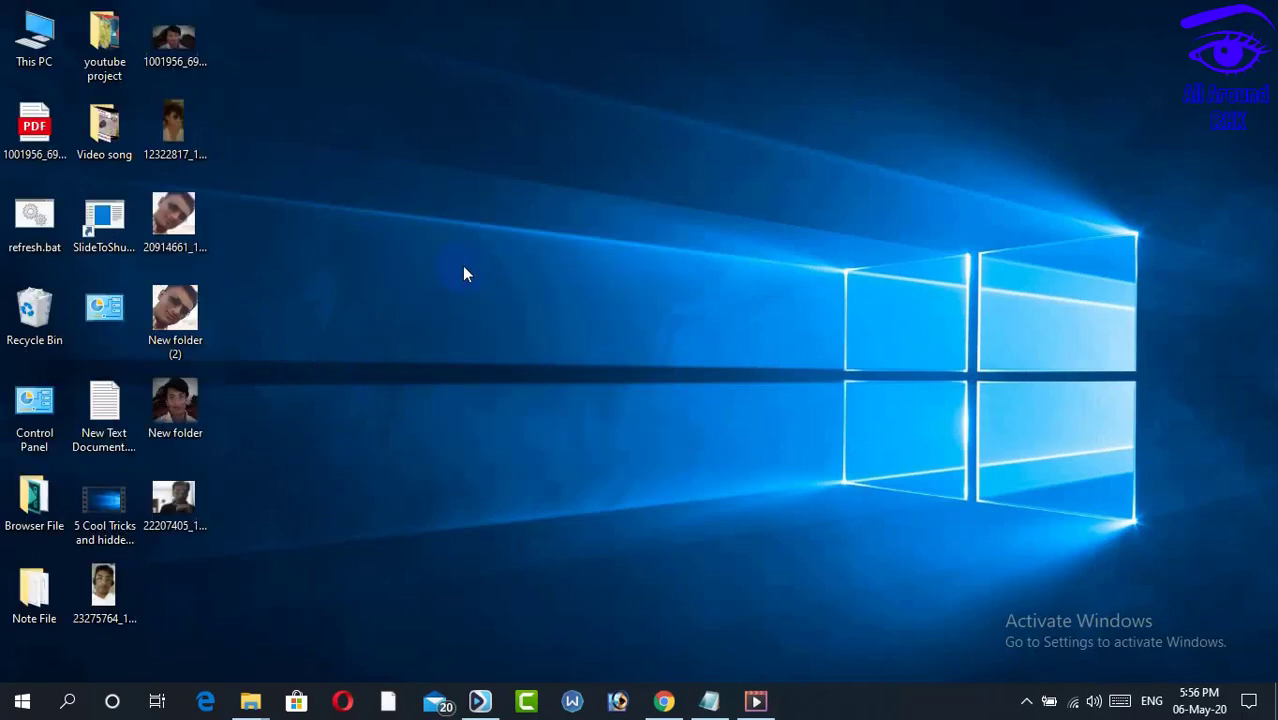